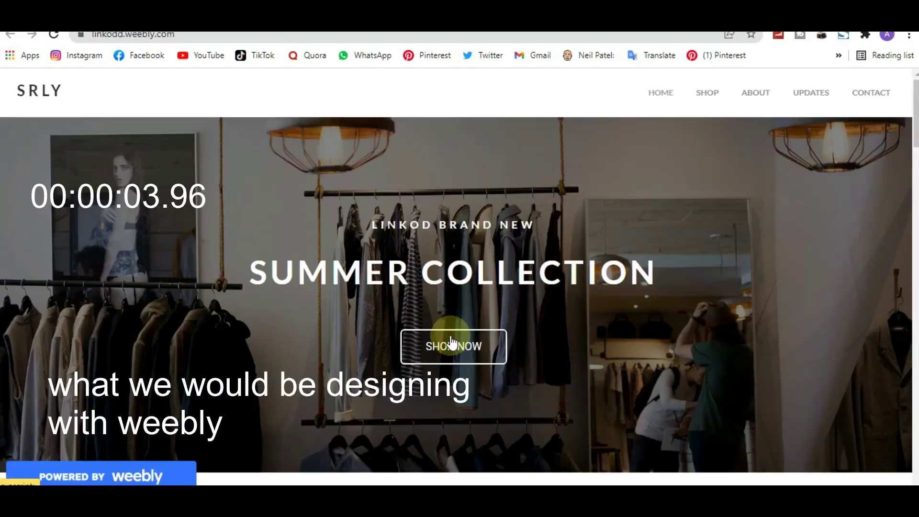
Open the site's shop page and copy its web address.
scroll(451, 354, down, 4)
scroll(451, 354, up, 4)
click(702, 98)
click(359, 35)
key(ctrl+c)
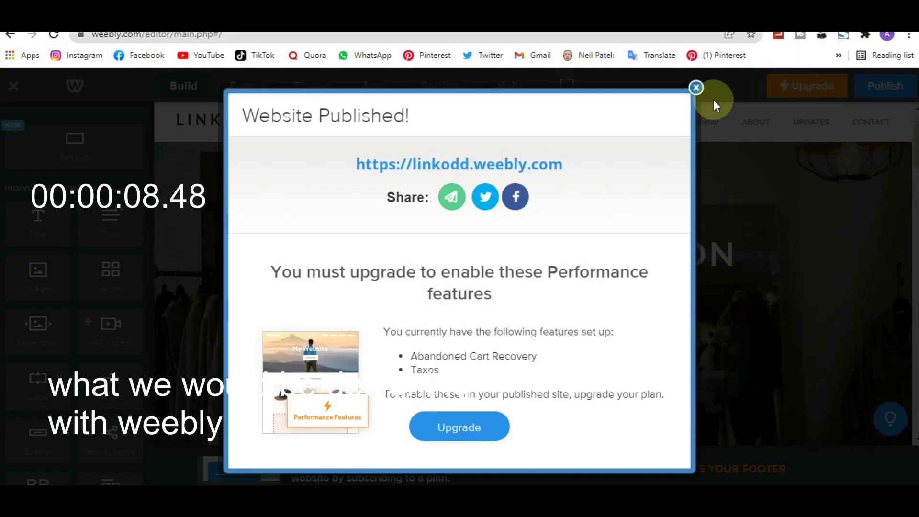
click(698, 89)
Link the Shop Now button to the copied shop page URL as a Website URL.
click(522, 335)
click(513, 263)
click(498, 156)
click(502, 210)
key(ctrl+v)
click(433, 247)
click(636, 159)
click(431, 129)
click(755, 197)
Republish the site and check the live shop and home pages.
click(885, 86)
click(364, 21)
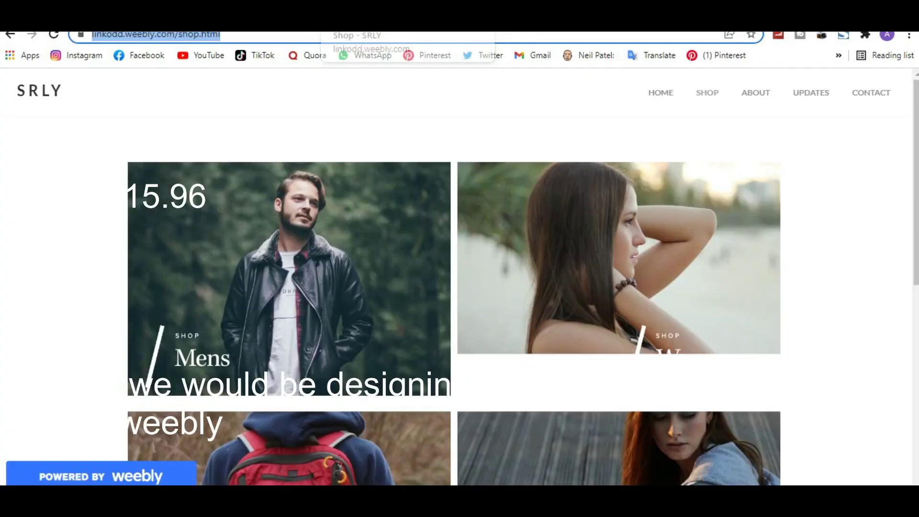
click(653, 93)
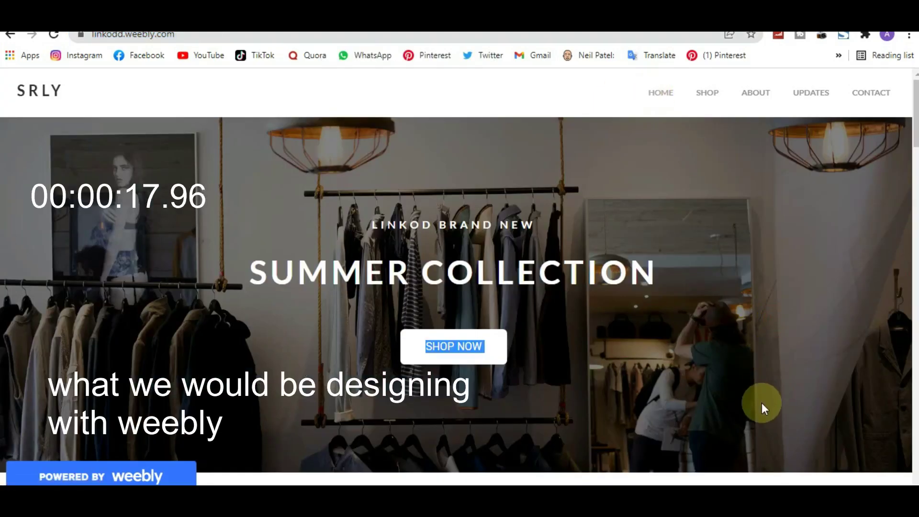
scroll(763, 413, down, 20)
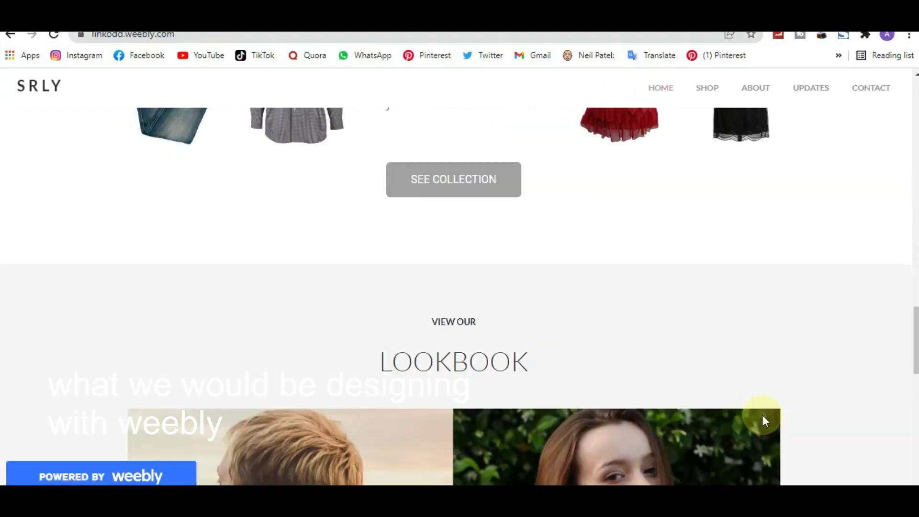
scroll(762, 416, down, 10)
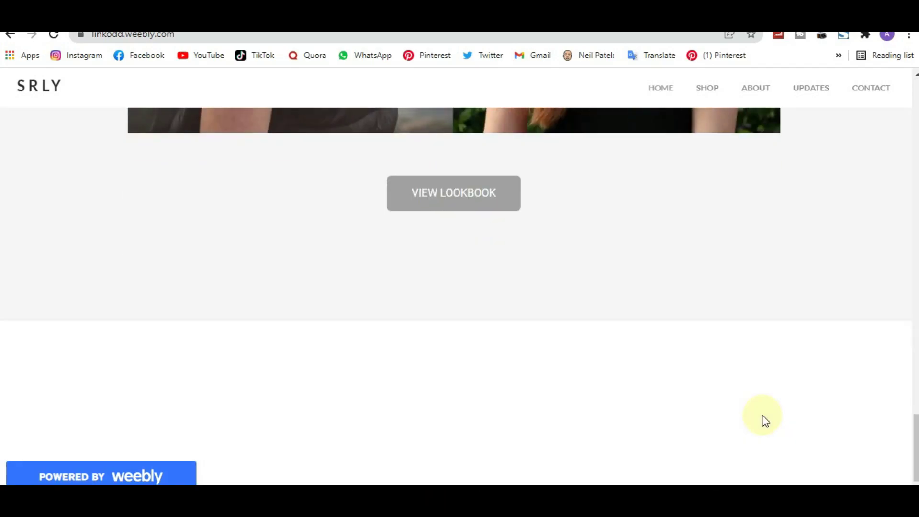
scroll(764, 392, up, 15)
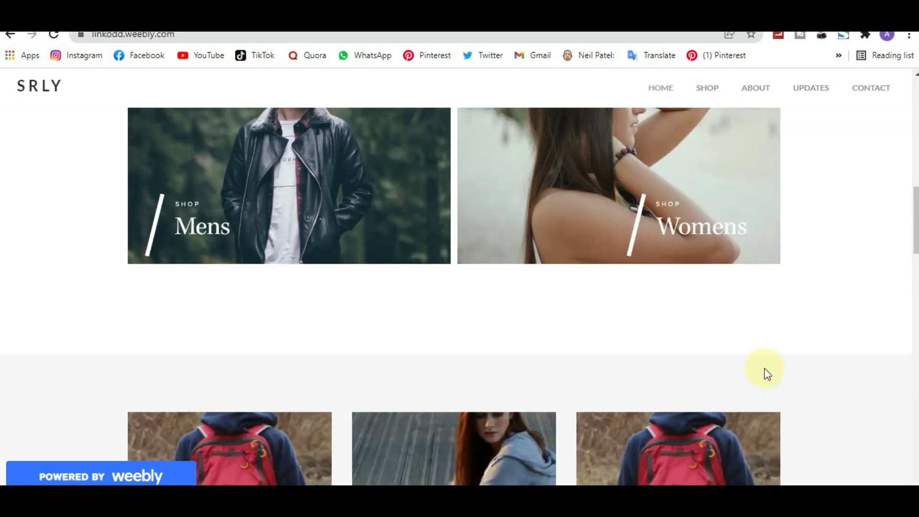
Go from the Weebly login page to the Sign up form for a new account.
scroll(767, 373, up, 4)
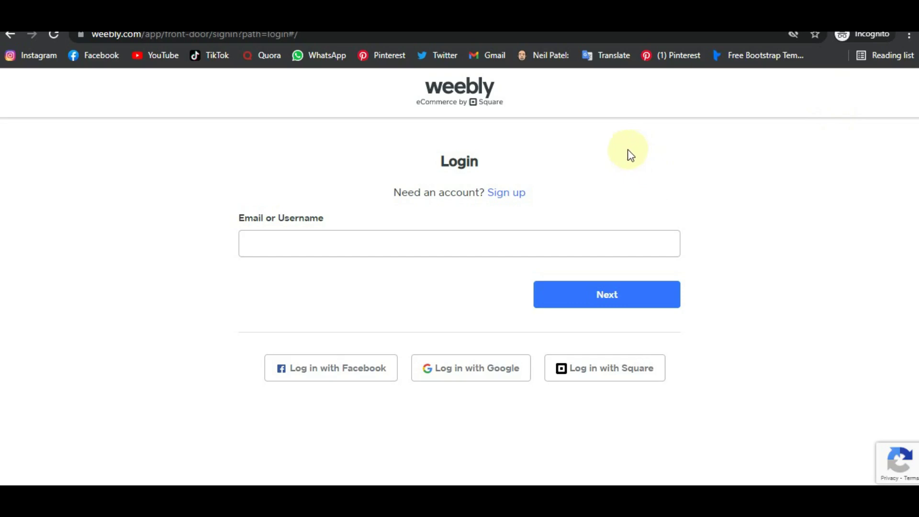
click(497, 200)
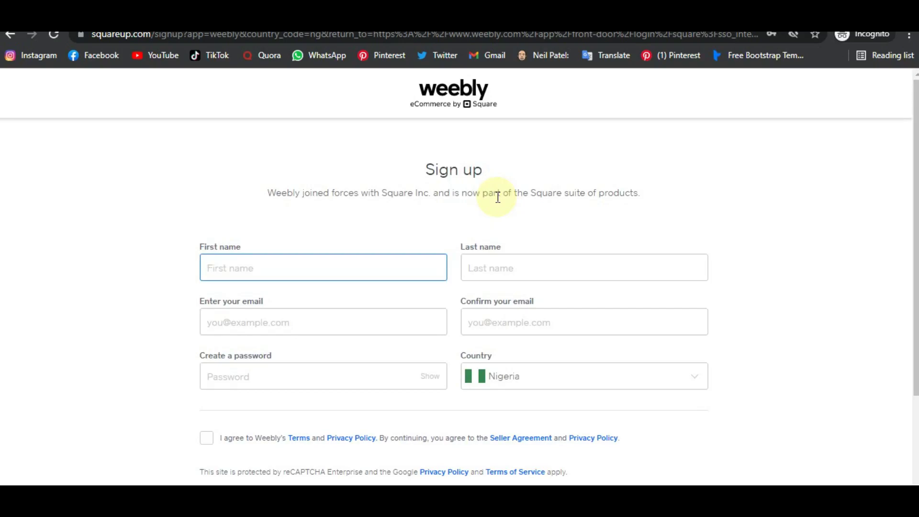
Leave the sign-up form for the login page and reach the getting-started page.
scroll(498, 197, down, 2)
scroll(498, 197, up, 2)
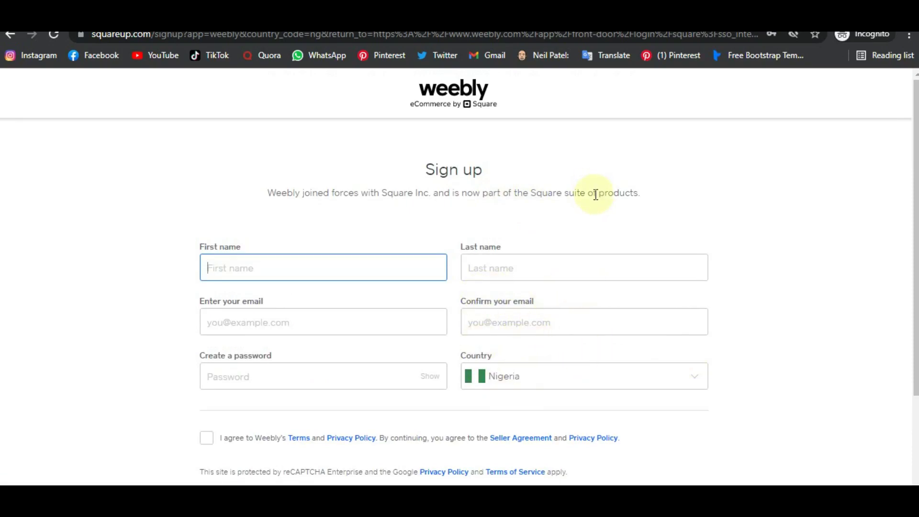
scroll(594, 211, down, 2)
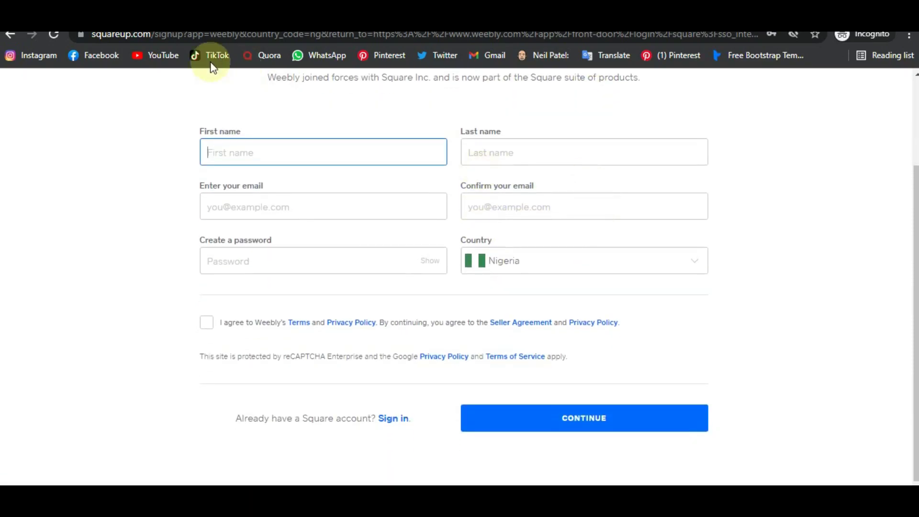
click(9, 37)
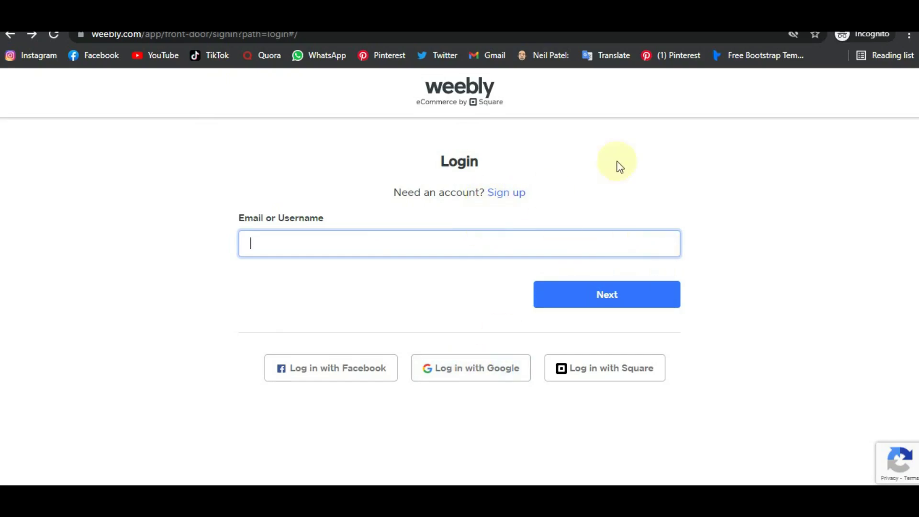
mouse_move(917, 32)
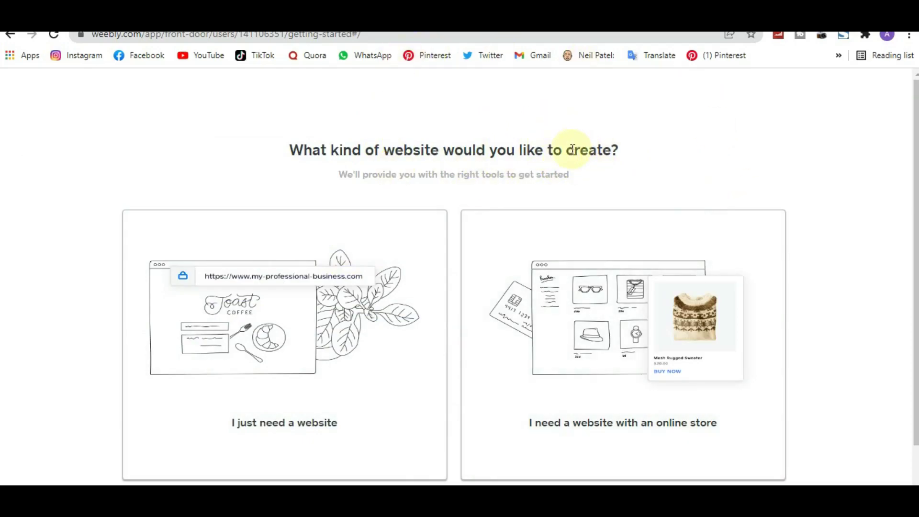
Pick 'I need a website with an online store' as the site type.
scroll(608, 160, down, 1)
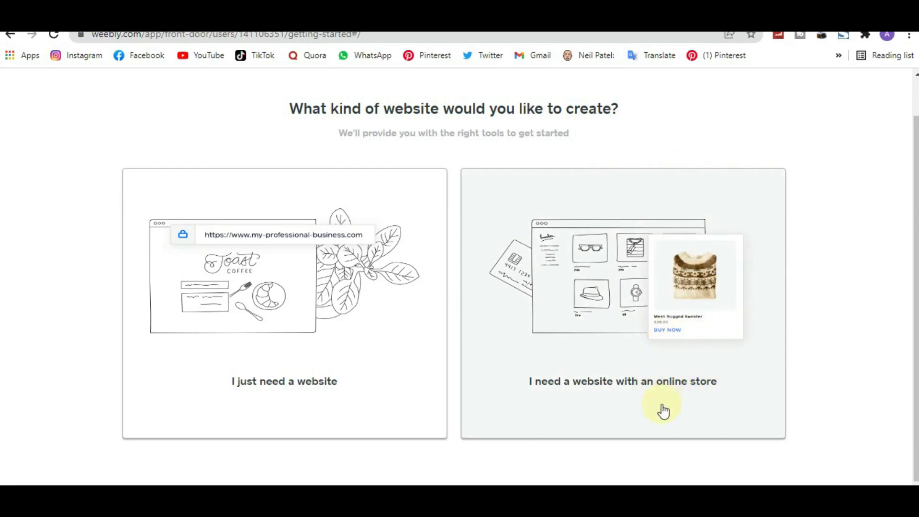
click(683, 348)
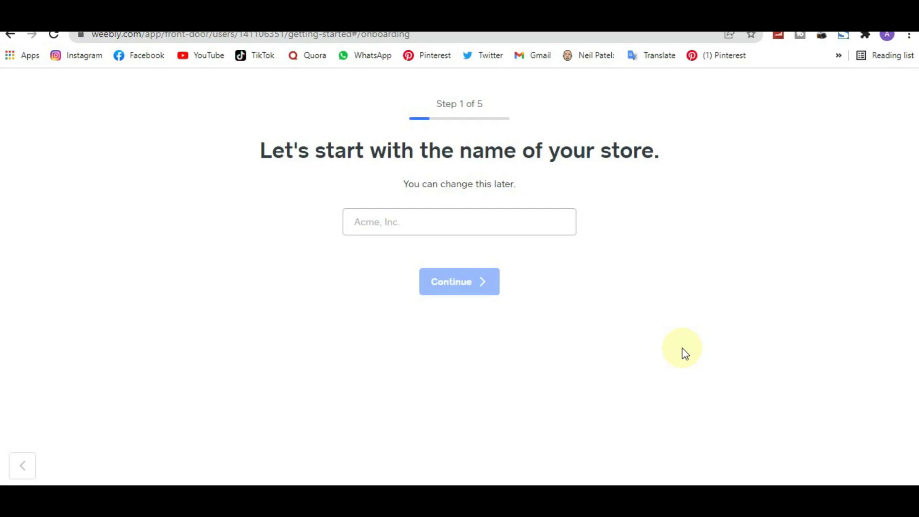
Name the store 'linkod' and answer that you're just trying out Weebly.
click(459, 213)
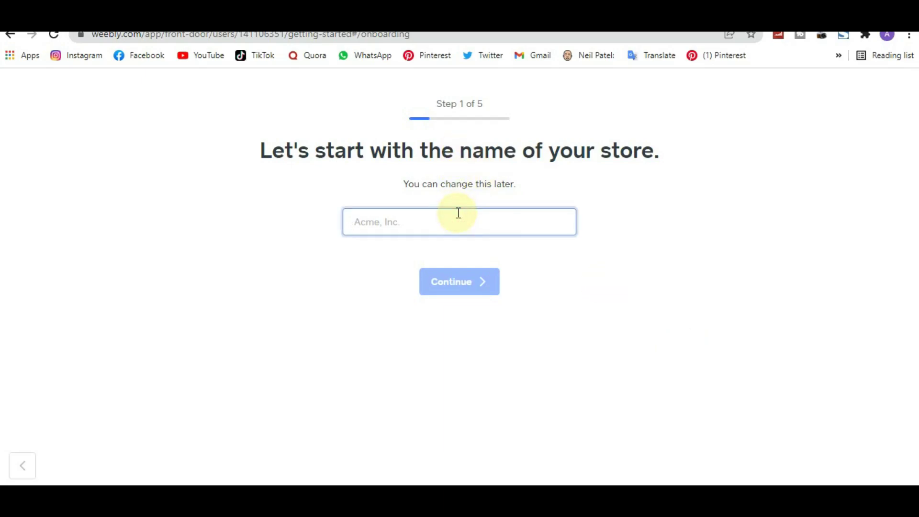
text(link)
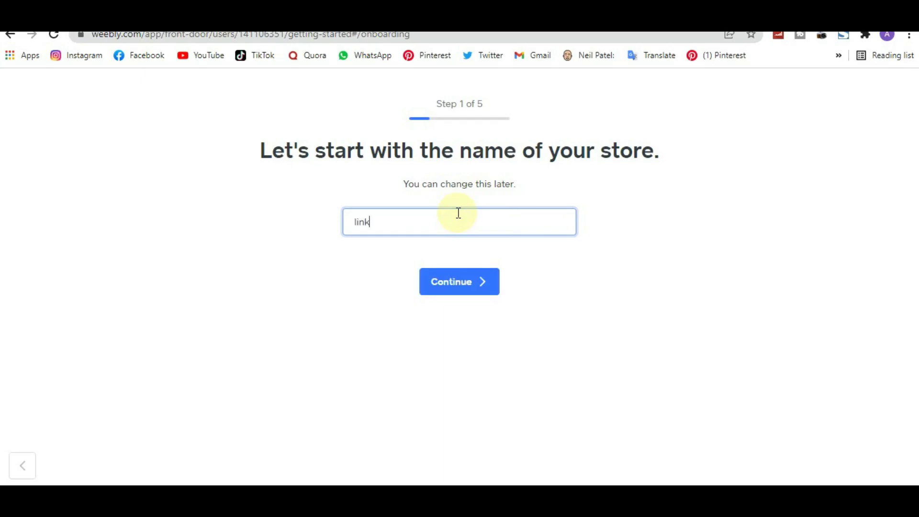
text(od)
click(458, 287)
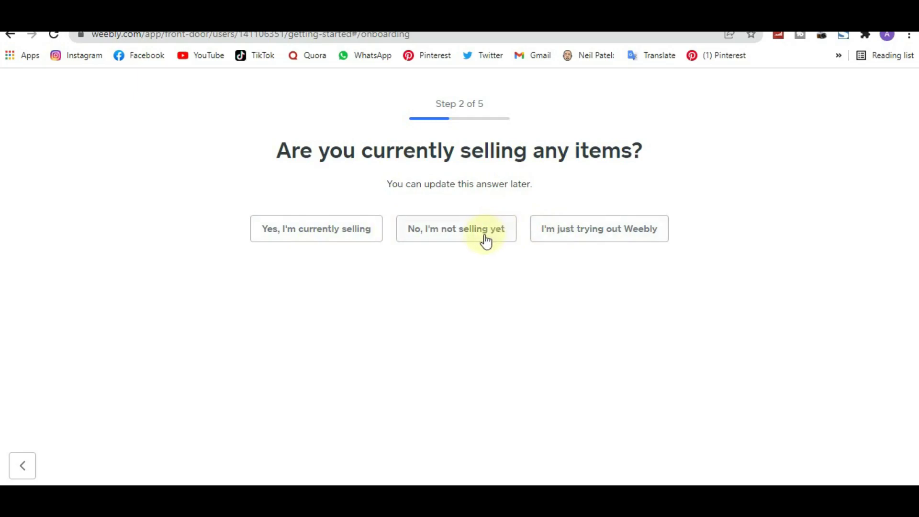
click(554, 232)
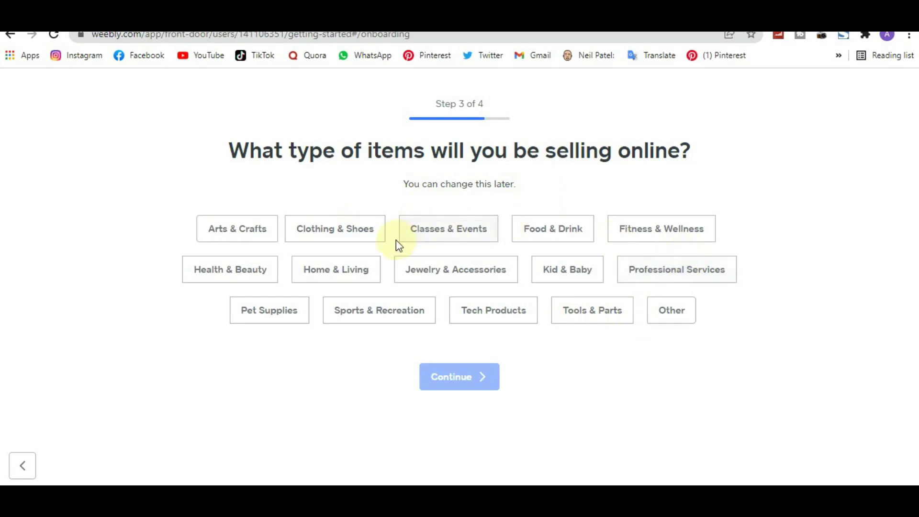
Choose Clothing & Shoes and enter a '123' San Francisco store address from the suggestions.
click(365, 234)
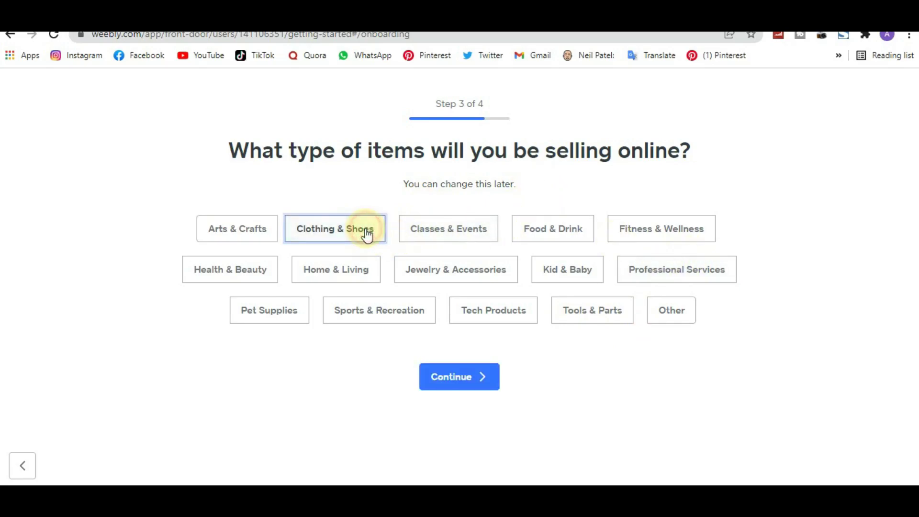
click(476, 386)
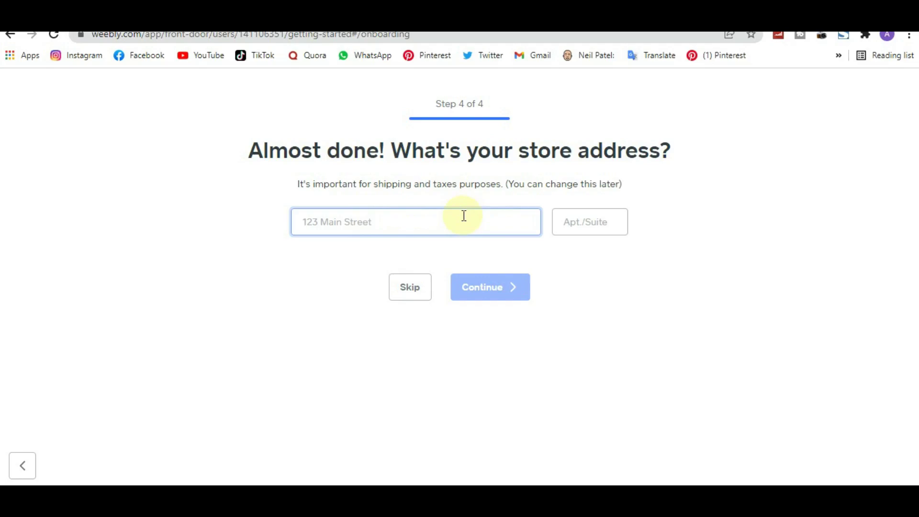
text(123)
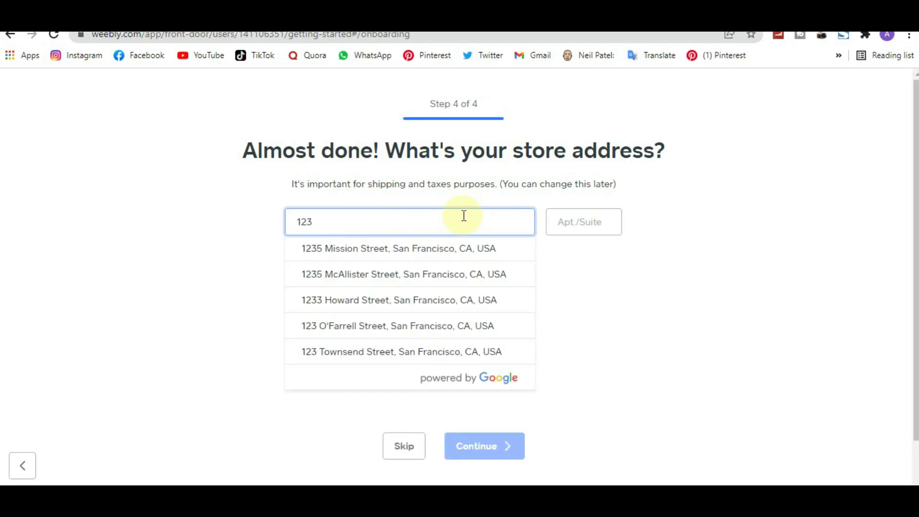
click(453, 259)
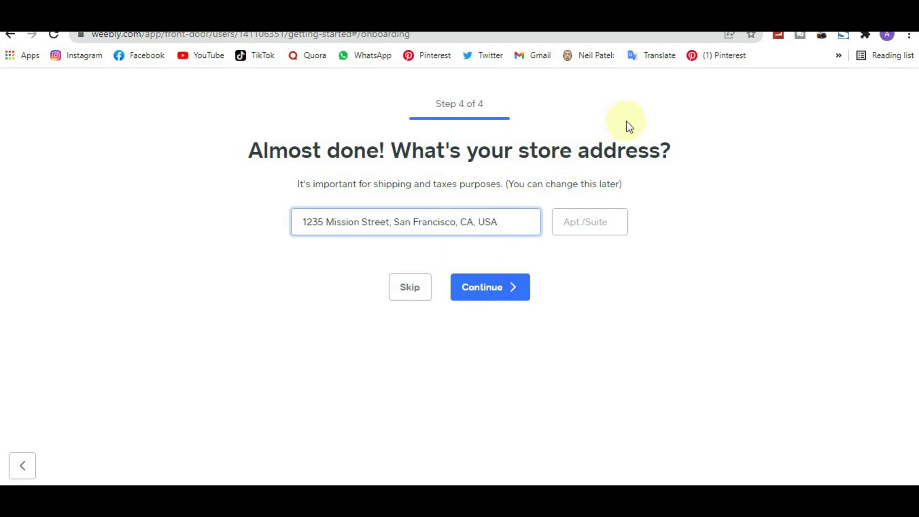
click(607, 223)
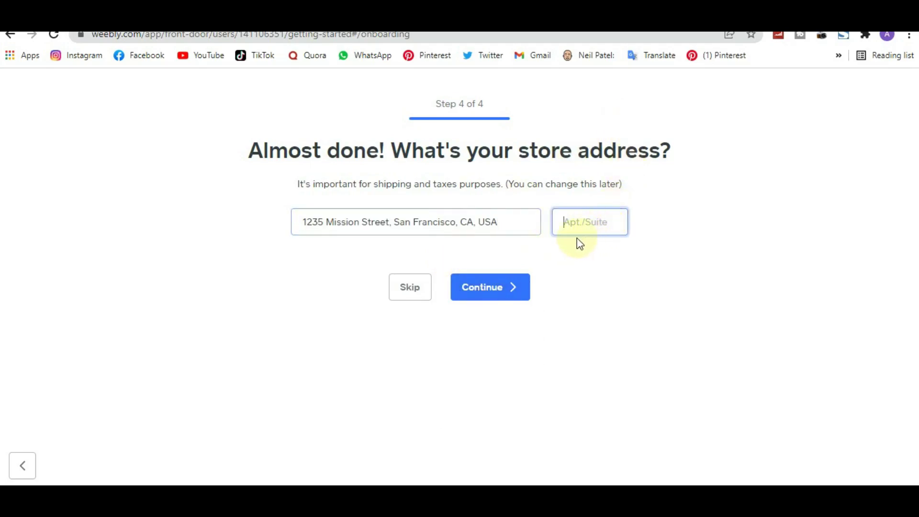
click(493, 297)
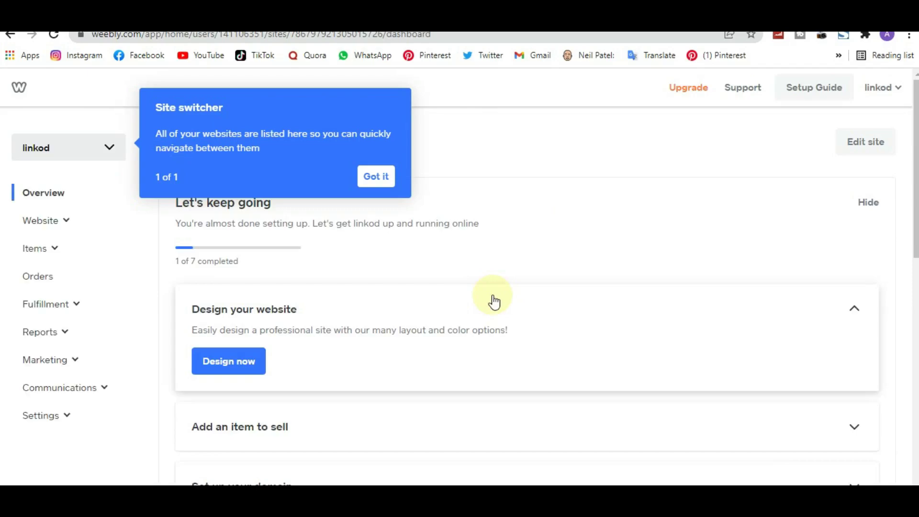
Dismiss the site switcher tip and look over the domain setup step.
click(386, 181)
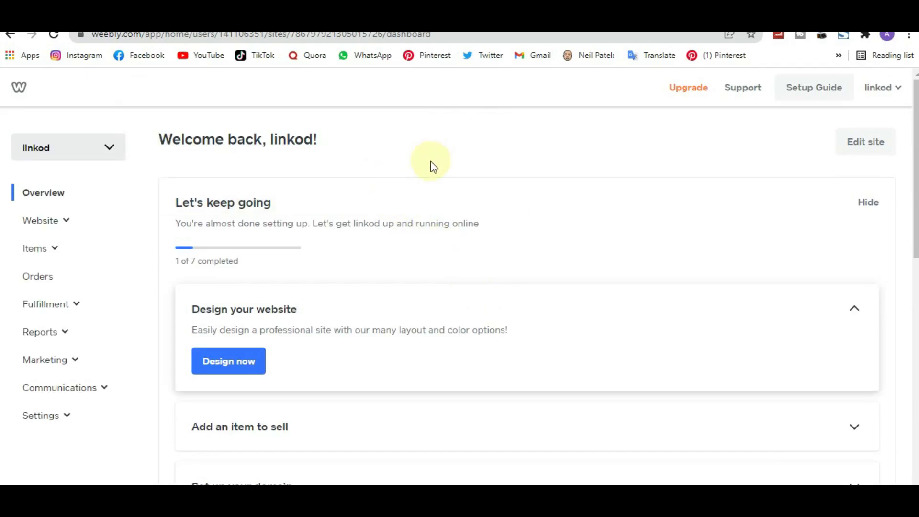
scroll(434, 165, down, 3)
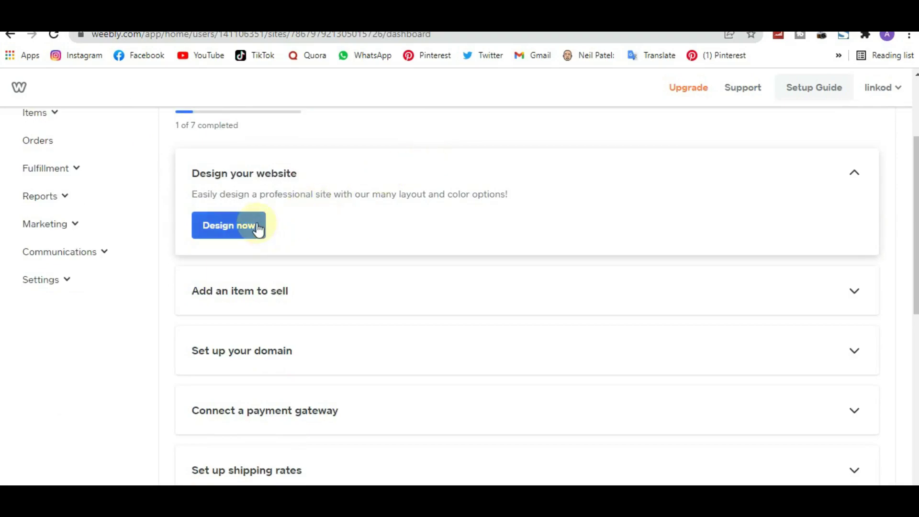
scroll(390, 210, up, 3)
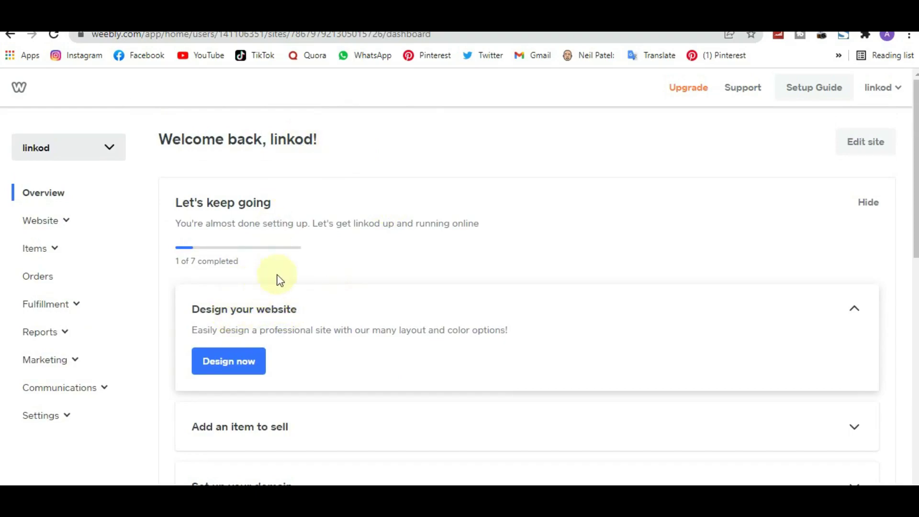
scroll(285, 308, down, 3)
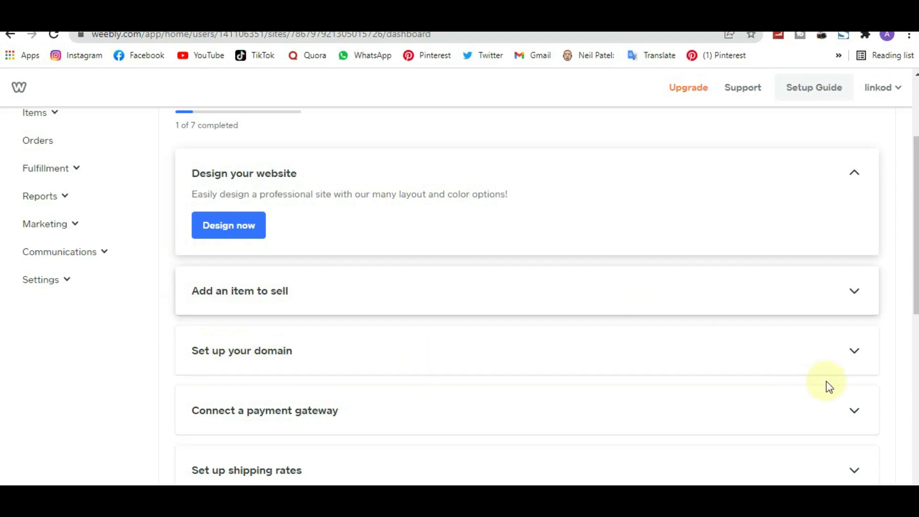
click(856, 353)
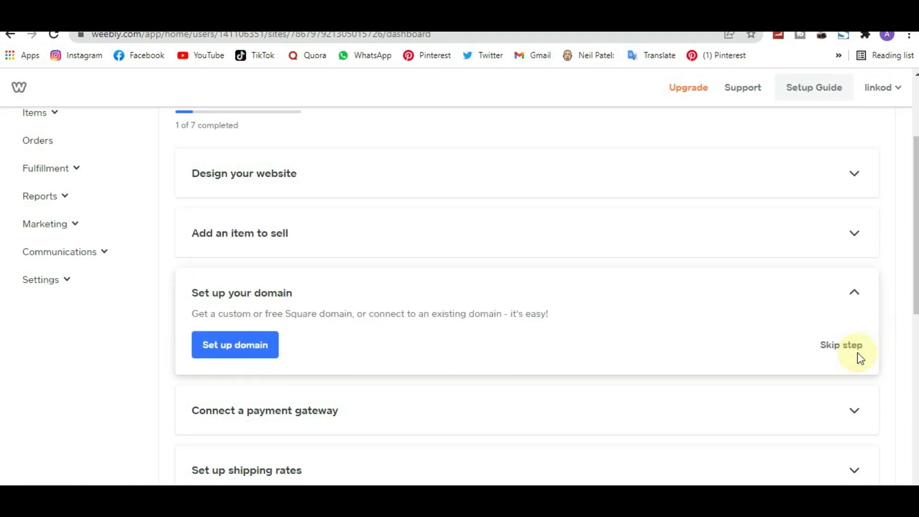
click(846, 296)
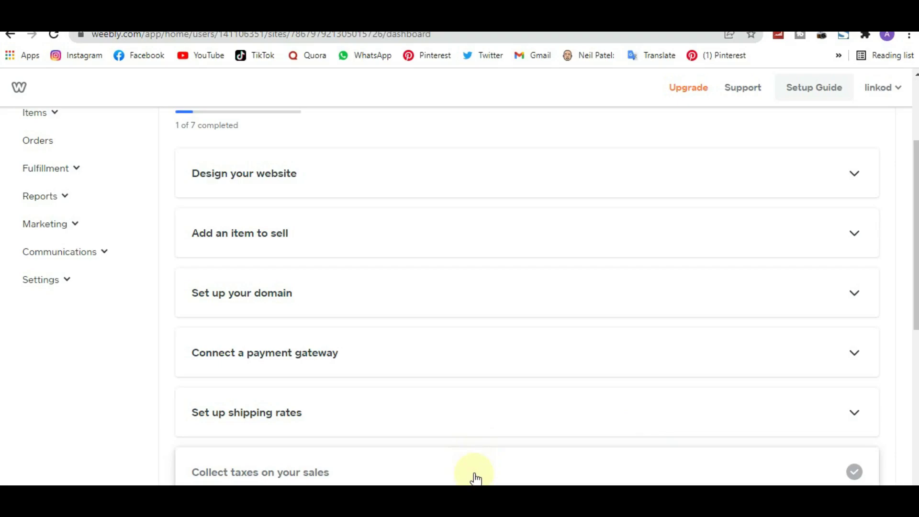
Expand 'Design your website' in the Setup Guide and launch the site editor.
scroll(474, 467, down, 4)
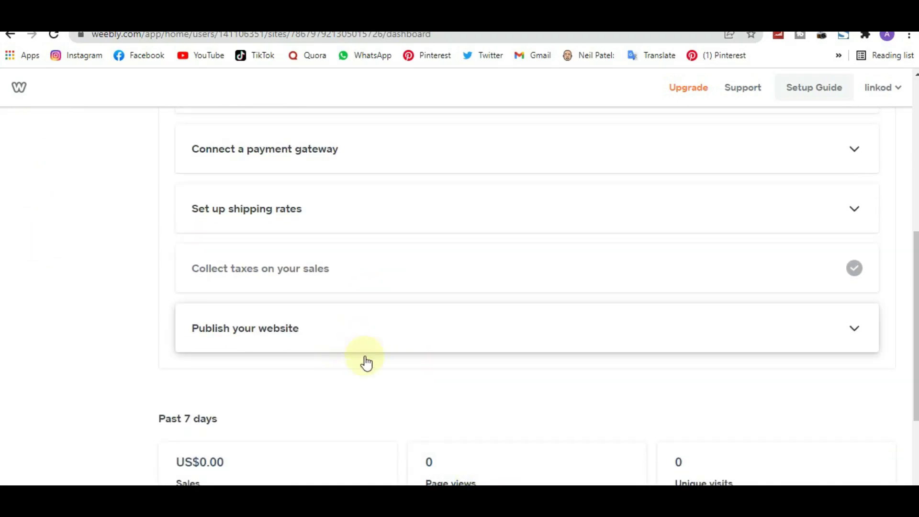
scroll(416, 400, down, 1)
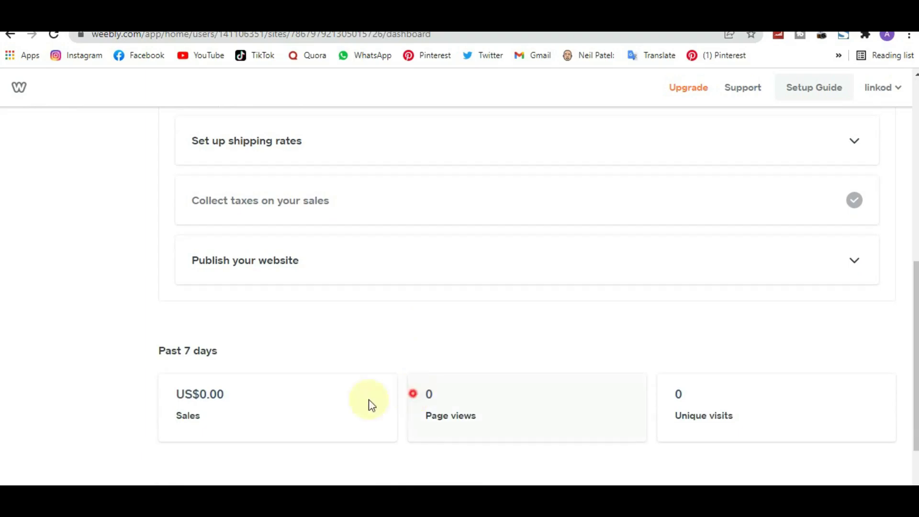
drag(369, 400, 186, 407)
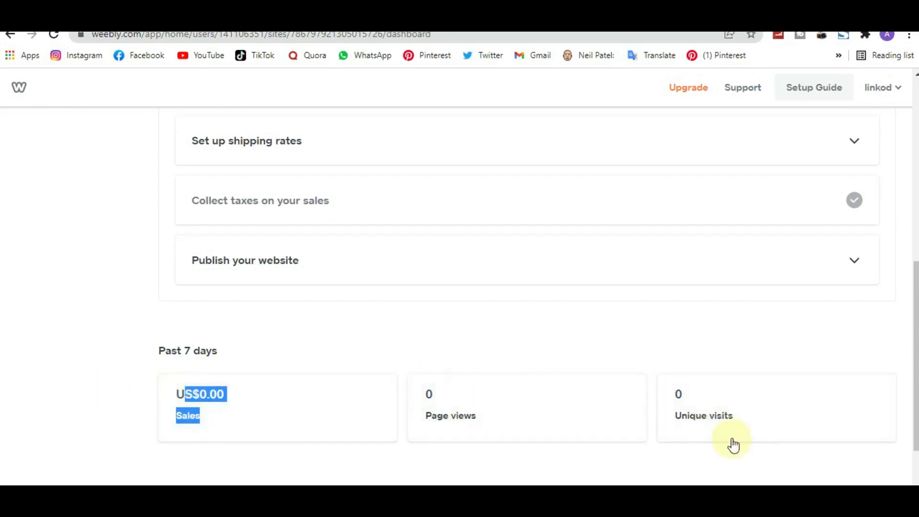
scroll(718, 365, down, 1)
scroll(718, 365, up, 7)
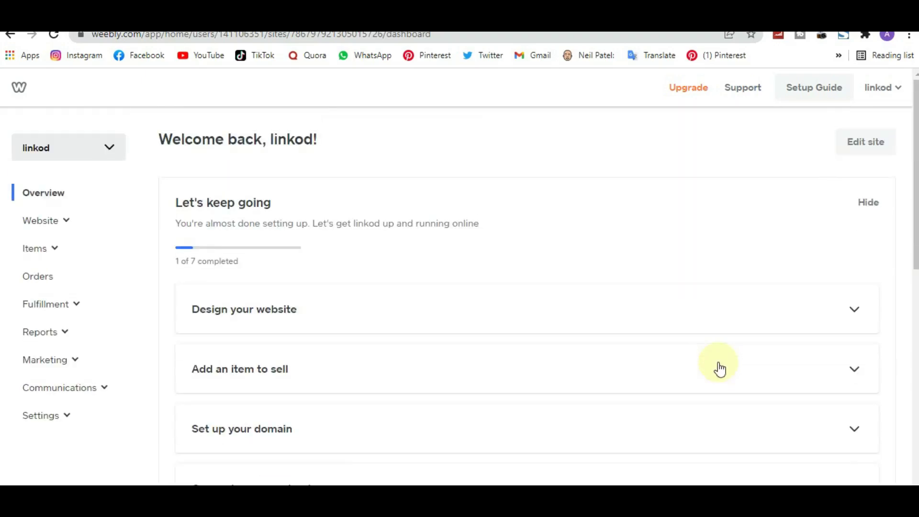
click(826, 335)
click(236, 359)
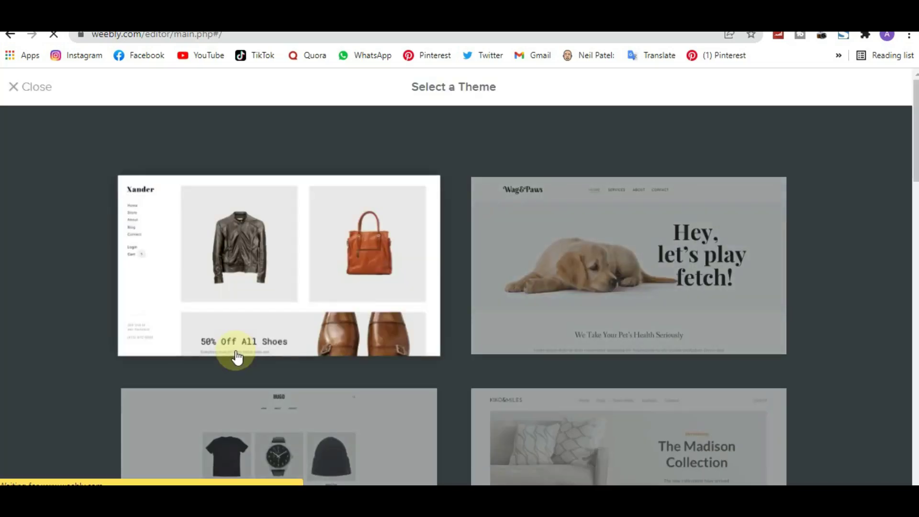
Scroll through store themes such as Xander, Wag&Paws, The Time Piece and Loveseat.
scroll(238, 364, down, 4)
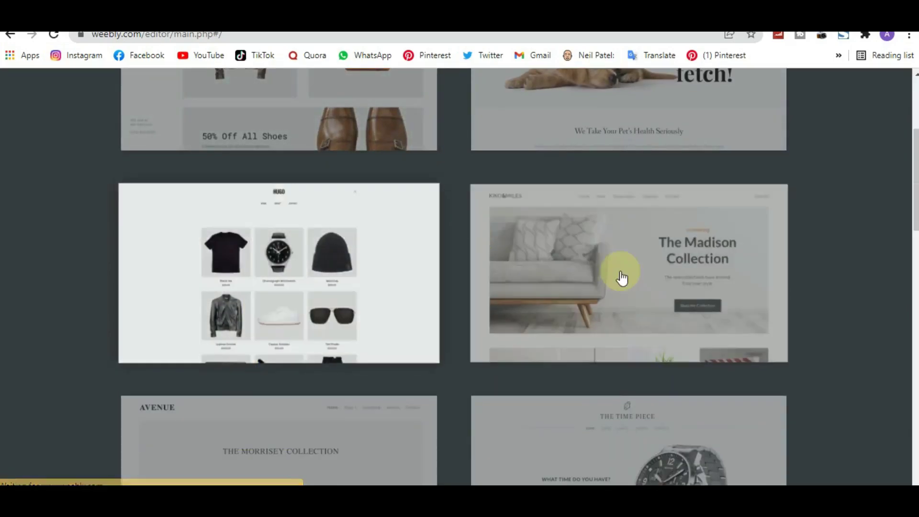
scroll(677, 308, down, 4)
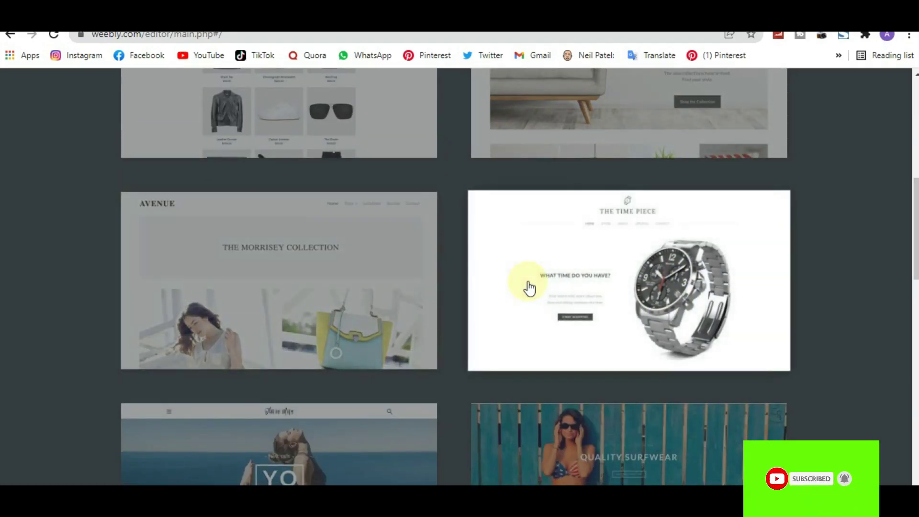
scroll(530, 288, down, 8)
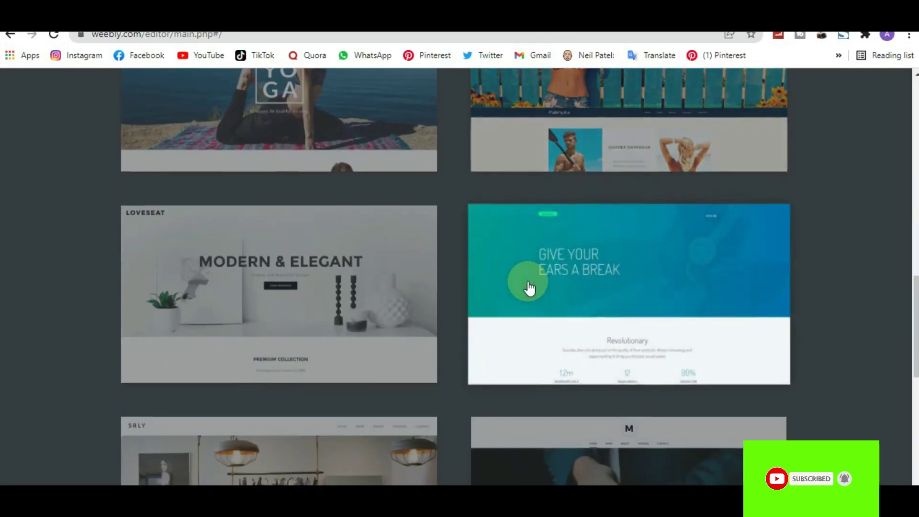
Preview the SRLY Summer Collection theme, scrolling through its Mens/Womens shop and Lookbook sections.
scroll(530, 288, down, 4)
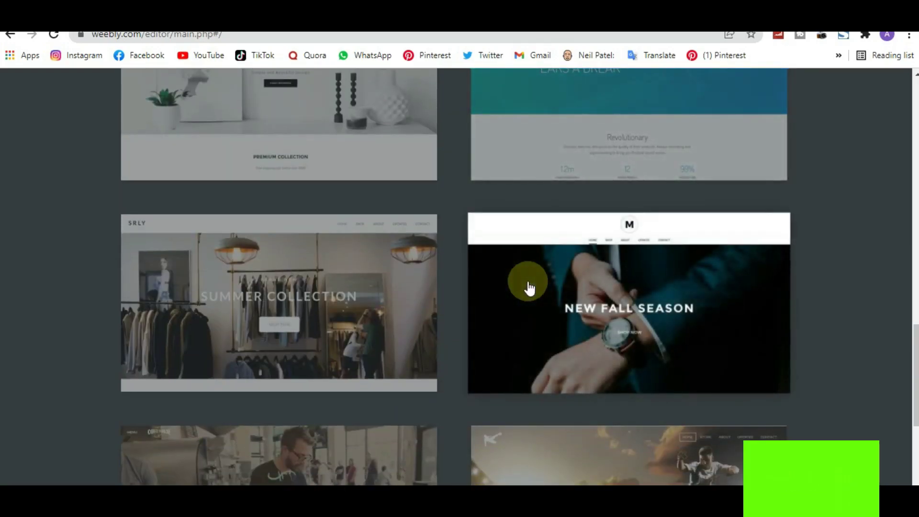
click(284, 331)
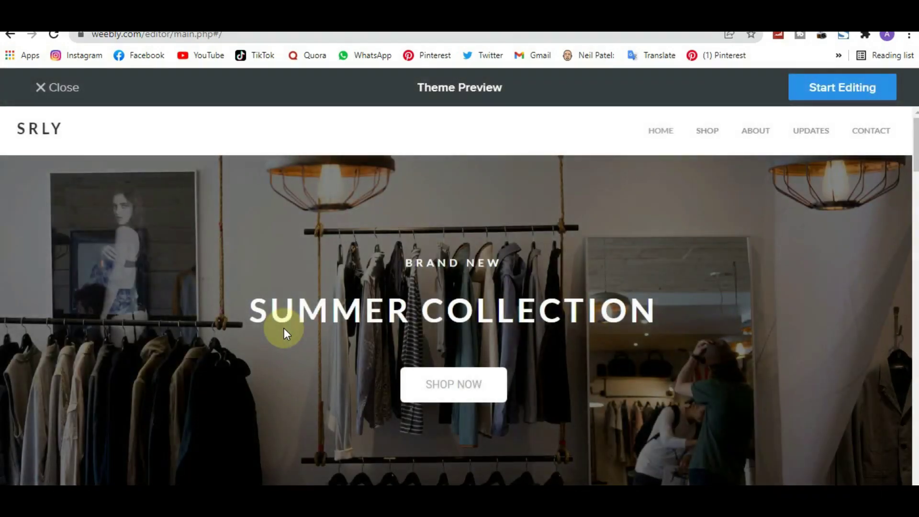
scroll(612, 338, down, 7)
scroll(613, 339, down, 15)
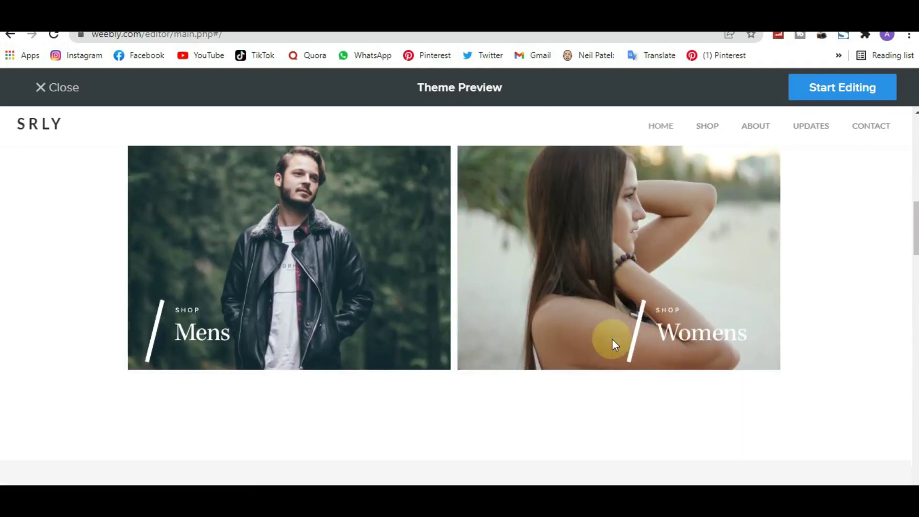
scroll(612, 340, down, 12)
scroll(613, 340, up, 20)
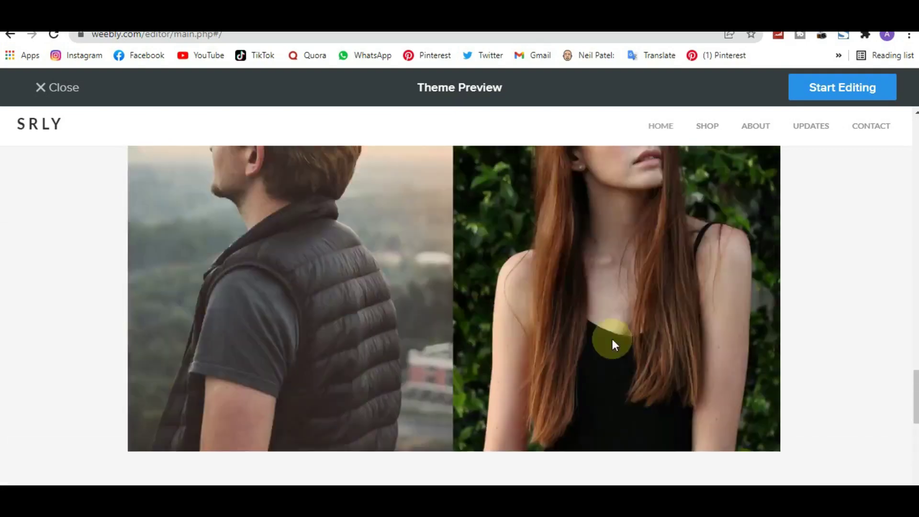
scroll(613, 340, up, 1)
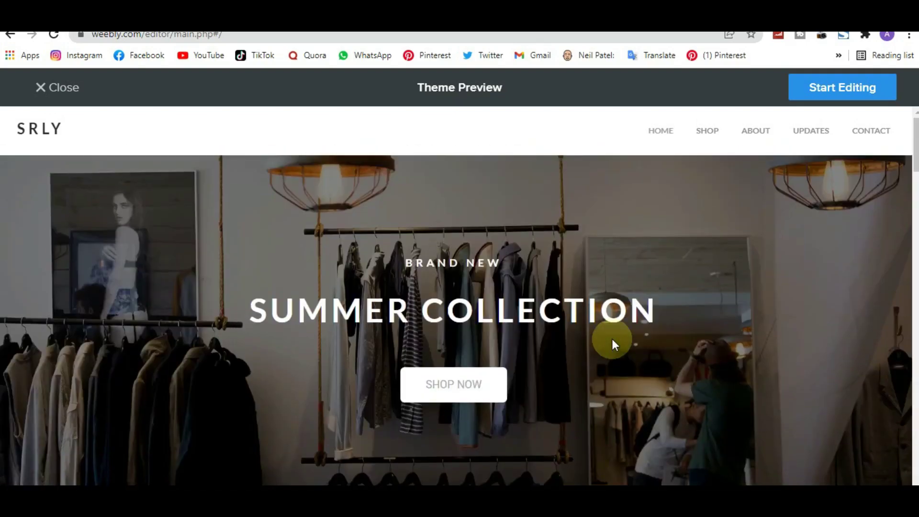
click(45, 132)
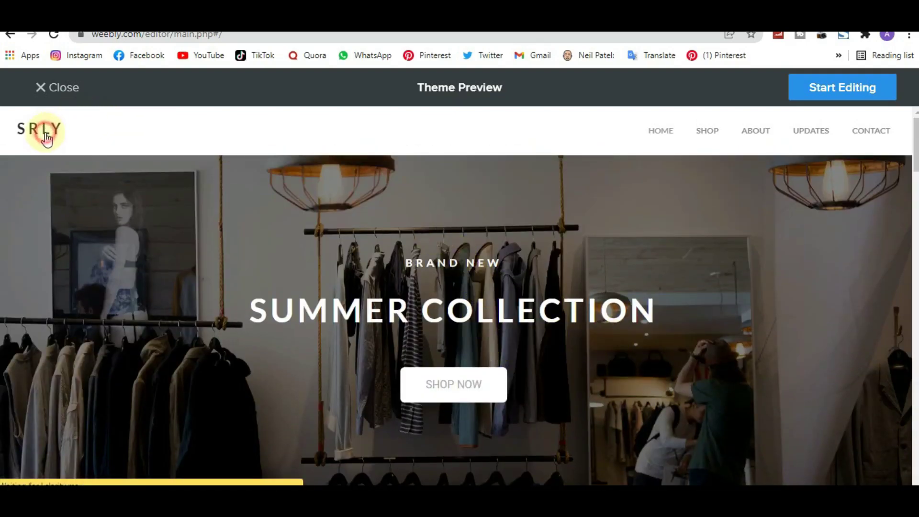
Create the site from SRLY and claim the free linkod.weebly.com subdomain.
click(809, 101)
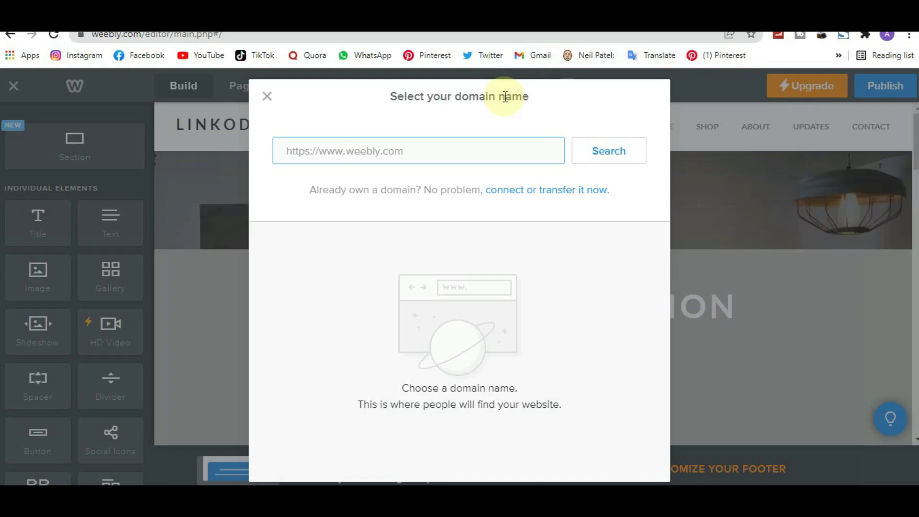
text(lin)
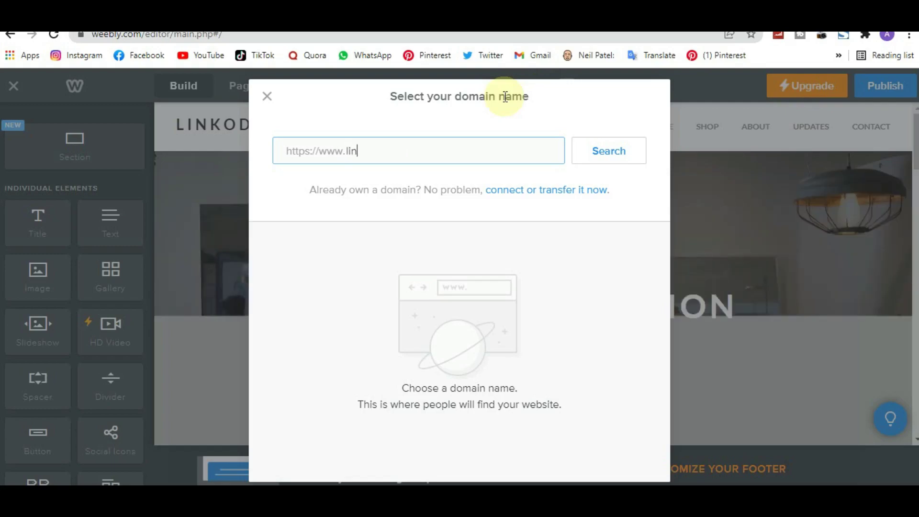
text(kod)
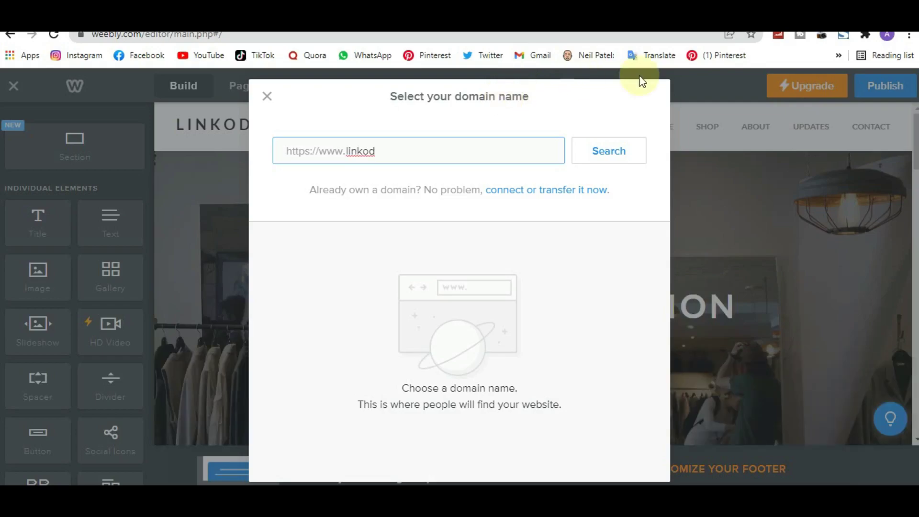
click(628, 160)
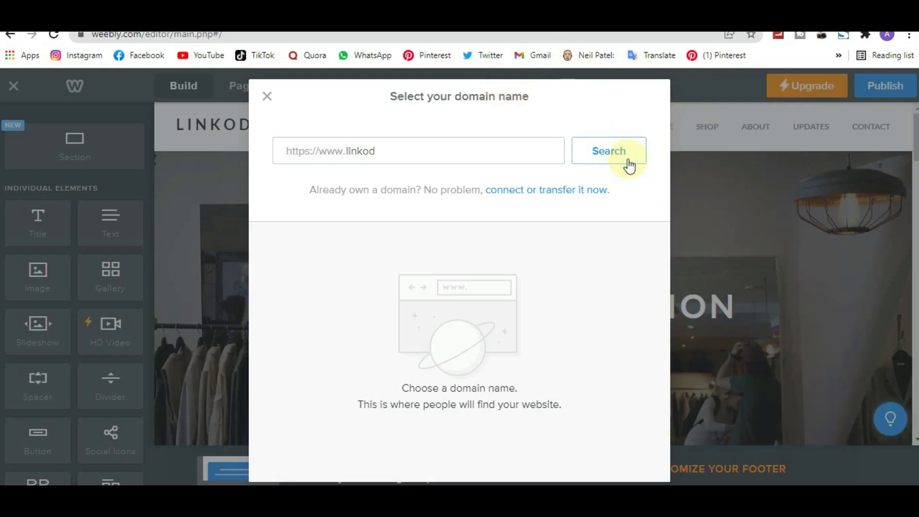
click(628, 161)
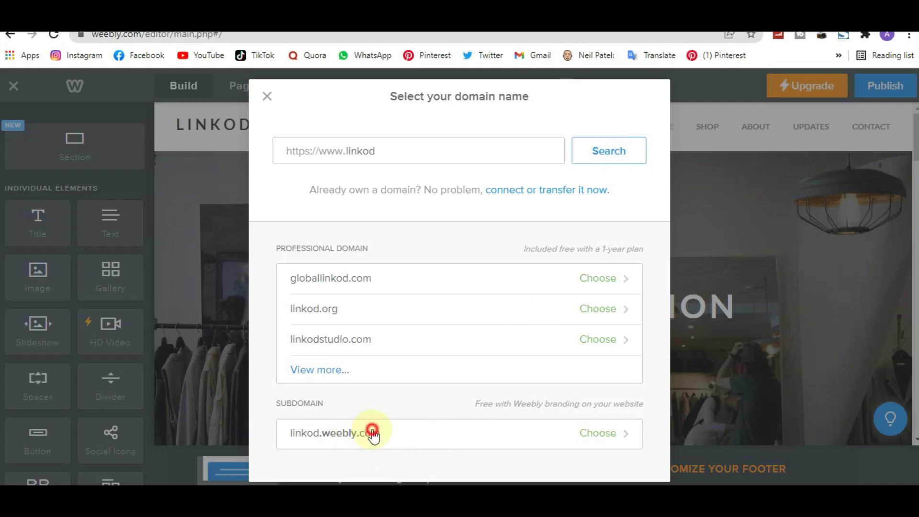
click(373, 434)
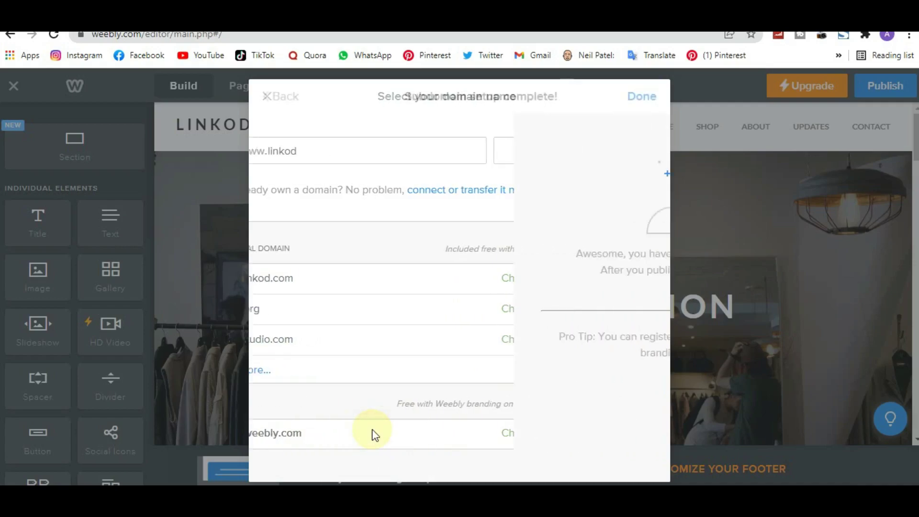
click(266, 98)
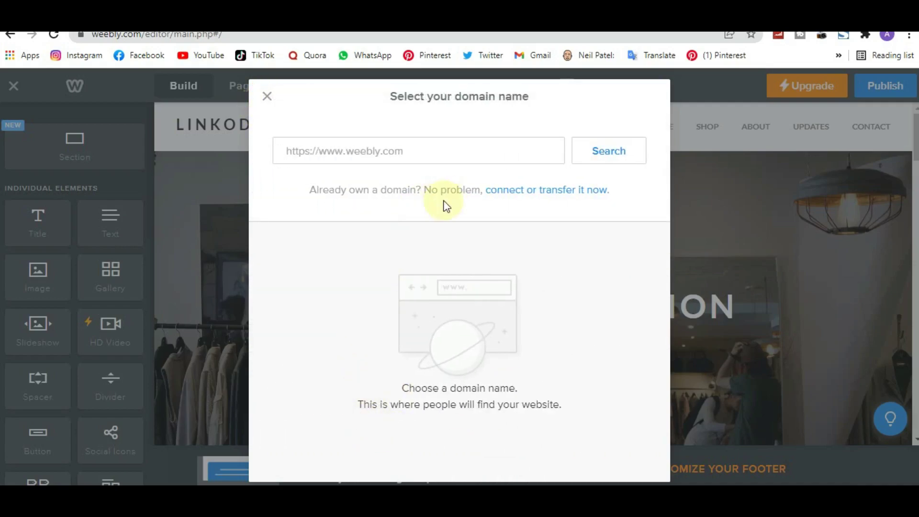
Search domains for 'linkodd' and choose the free linkodd.weebly.com subdomain.
click(427, 151)
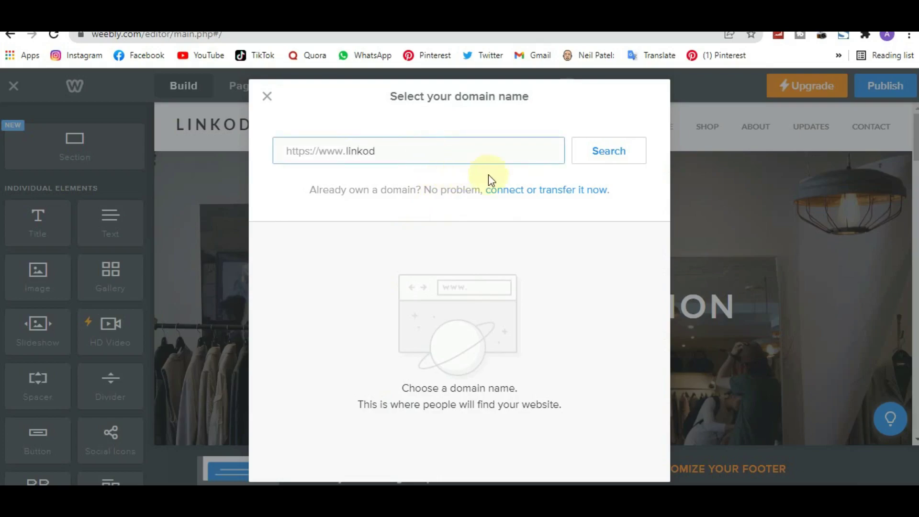
click(600, 153)
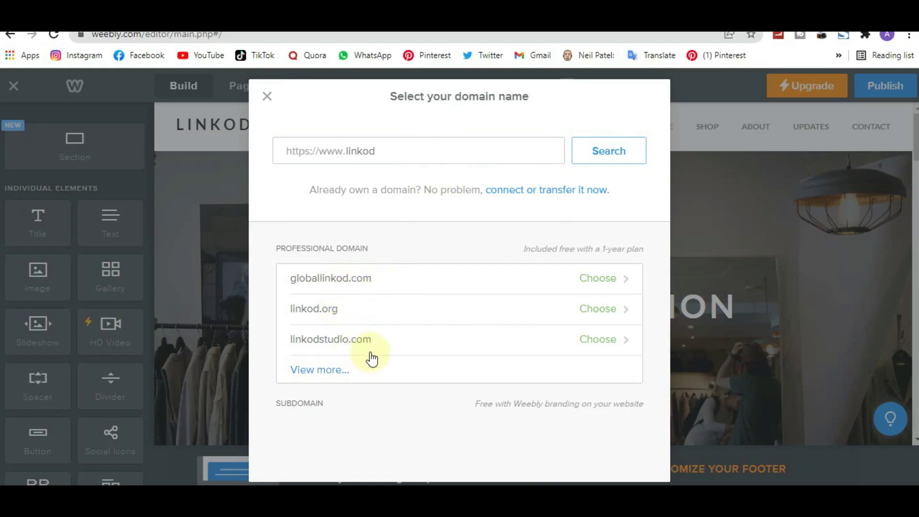
click(341, 371)
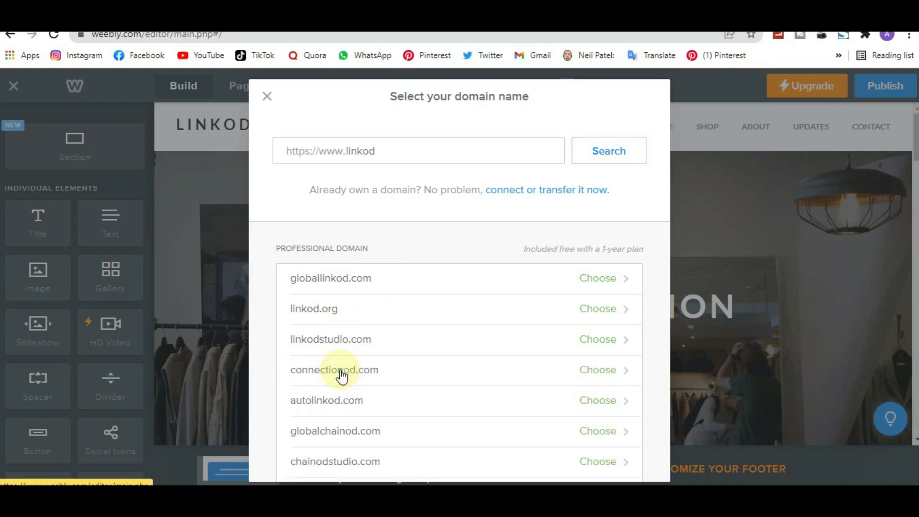
scroll(392, 363, down, 9)
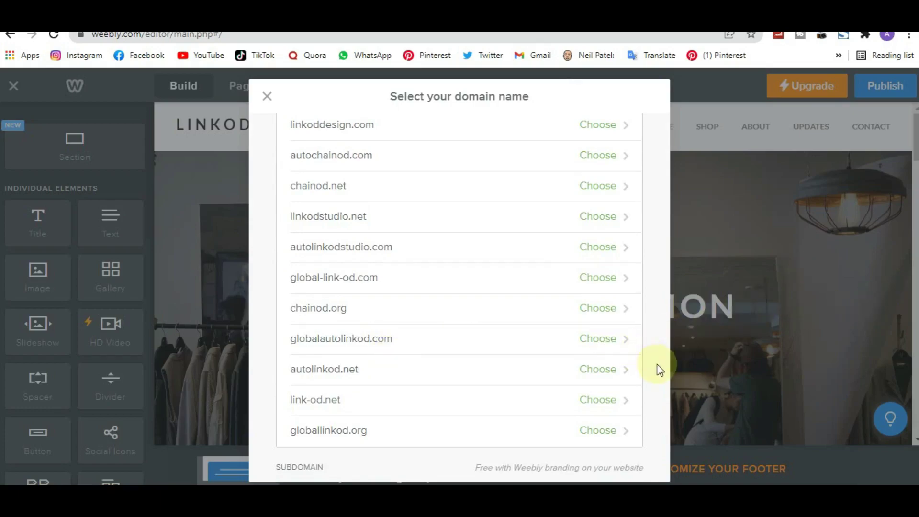
scroll(660, 369, up, 10)
click(380, 153)
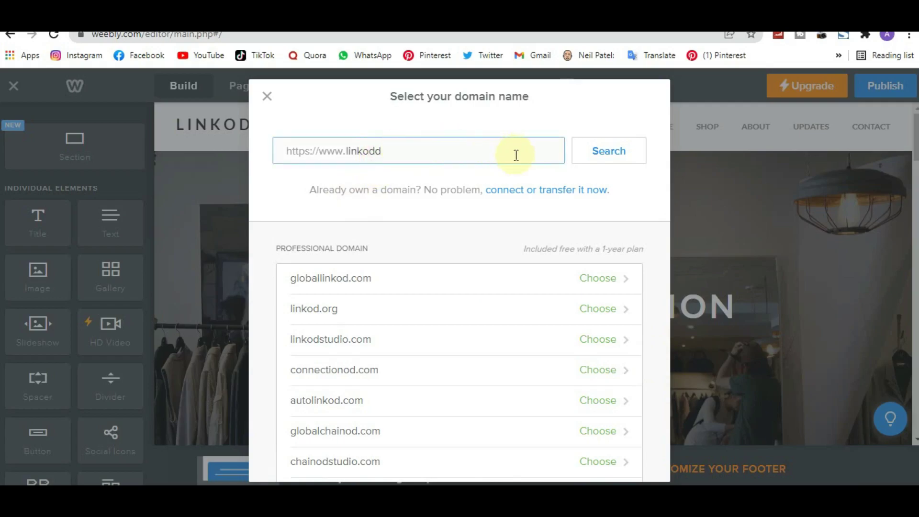
click(591, 158)
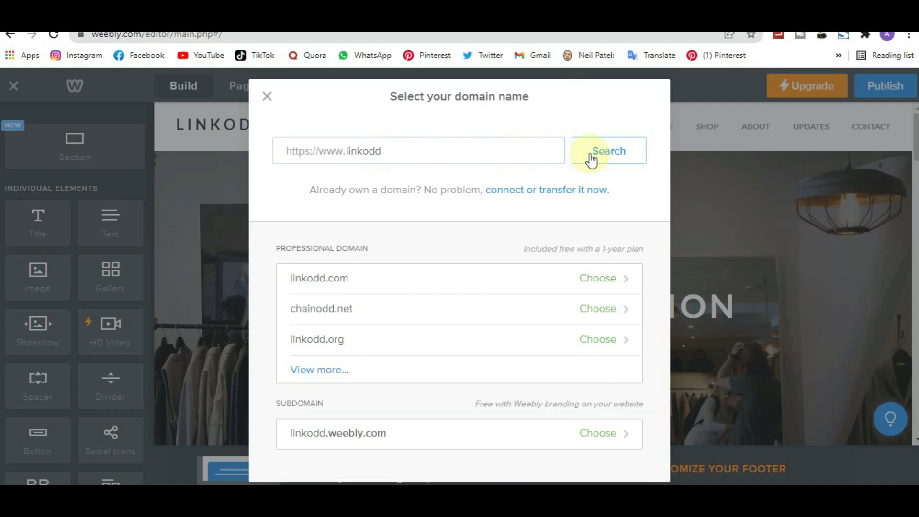
click(448, 438)
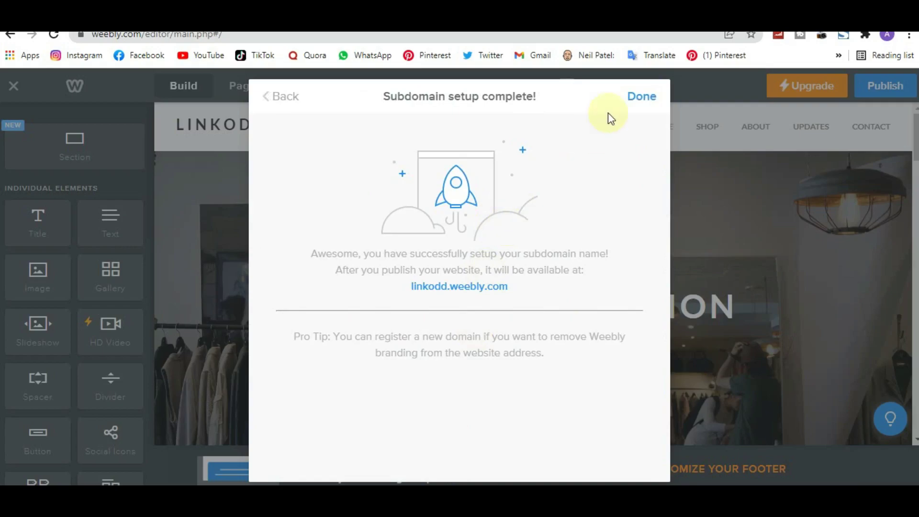
Close the confirmation and add 'LINKOD' before BRAND NEW in the hero tagline.
click(641, 98)
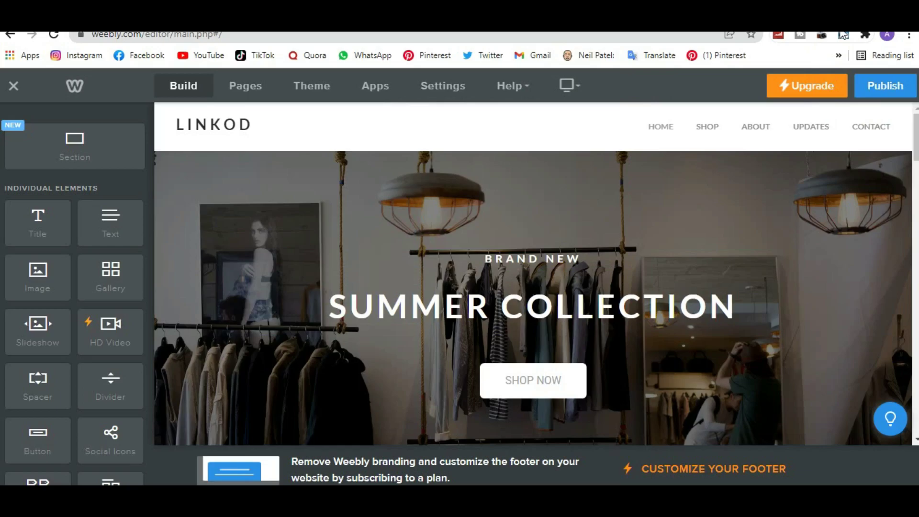
click(664, 363)
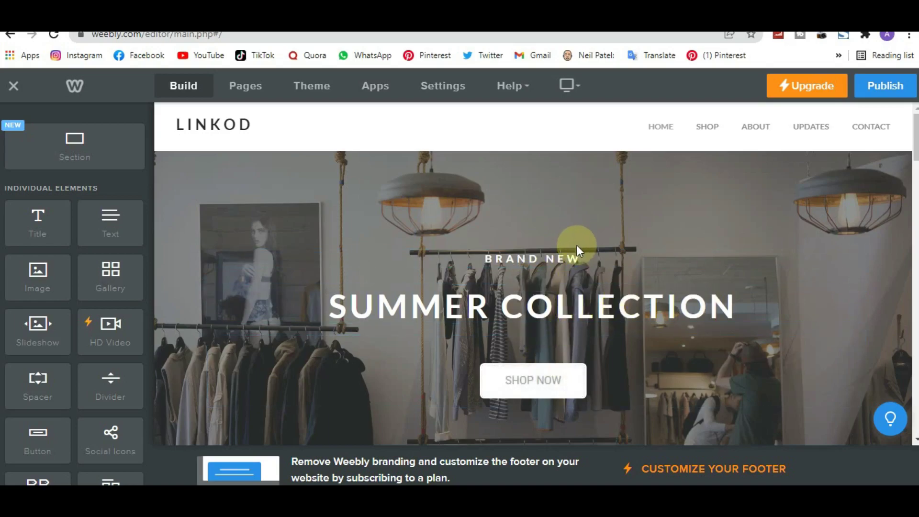
click(594, 260)
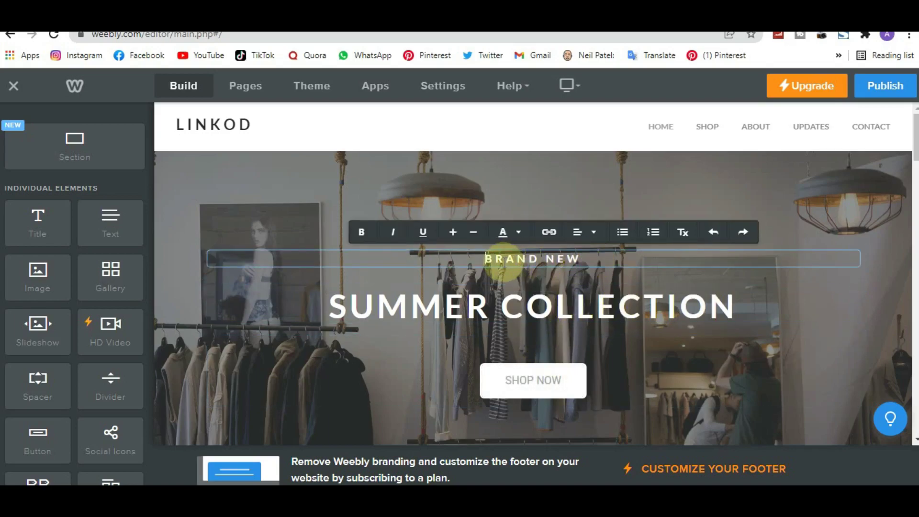
text(LO)
key(BackSpace)
text(INKOD)
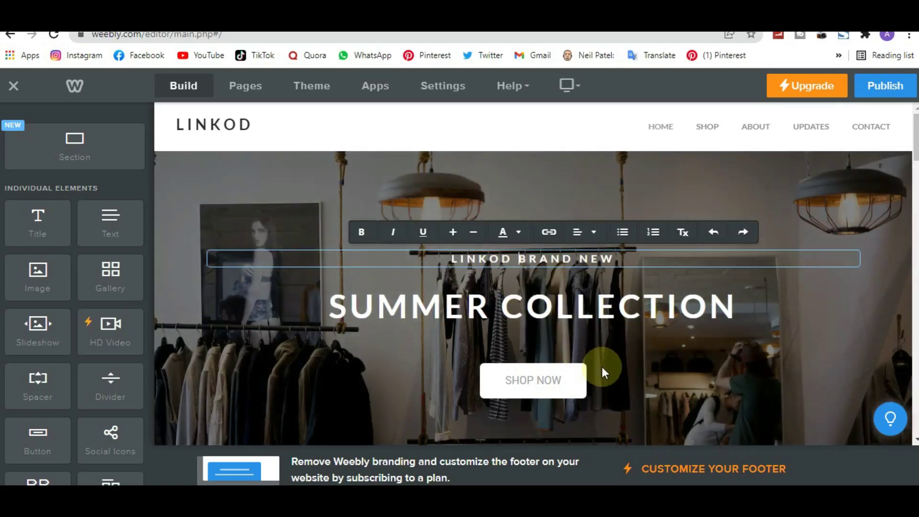
Set the Shop Now button's link type to Website URL.
click(601, 371)
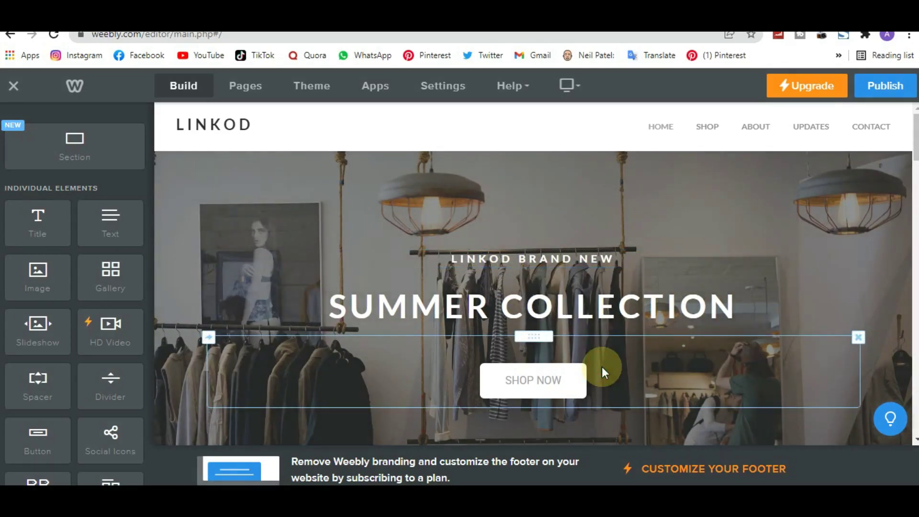
click(553, 383)
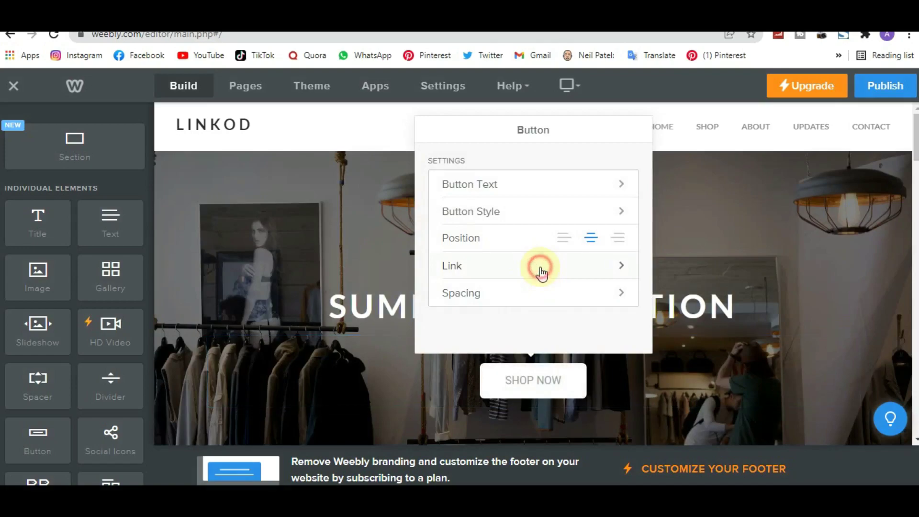
click(540, 266)
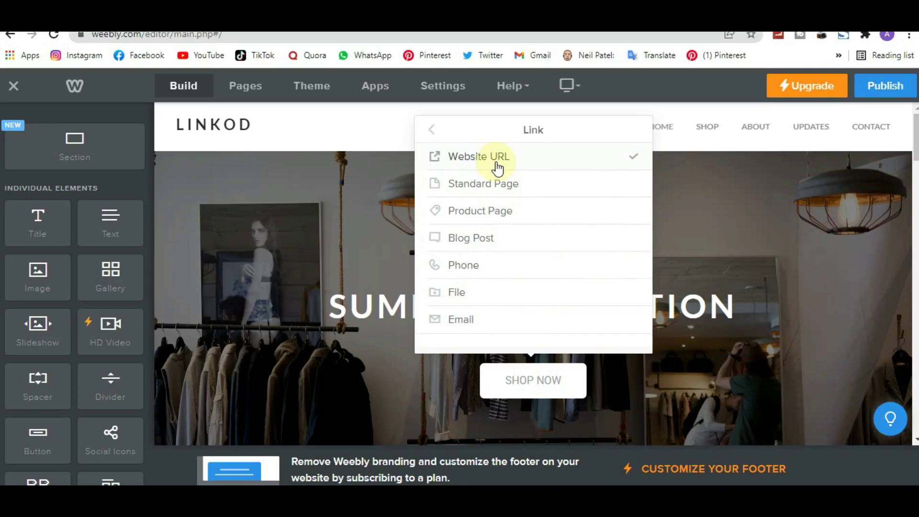
click(559, 157)
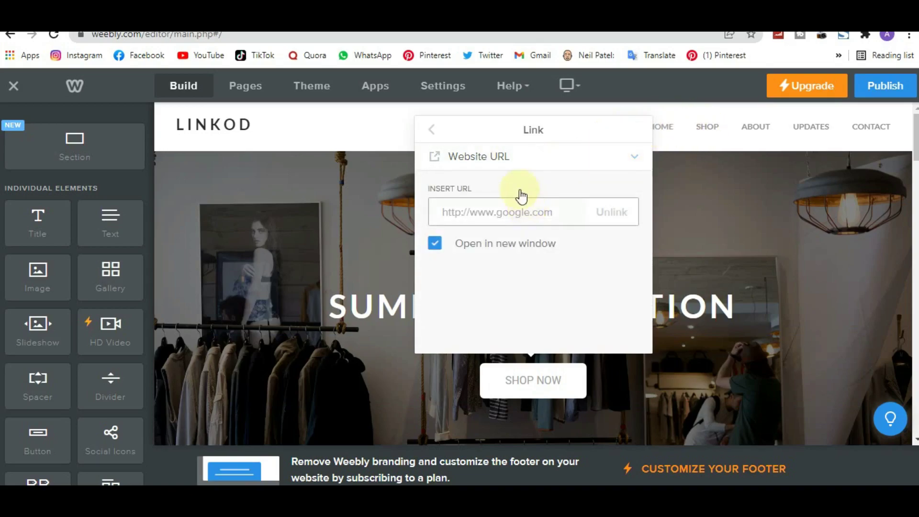
click(499, 216)
Open the SHOP page in a new browser tab and reopen the Shop Now button settings.
right_click(713, 129)
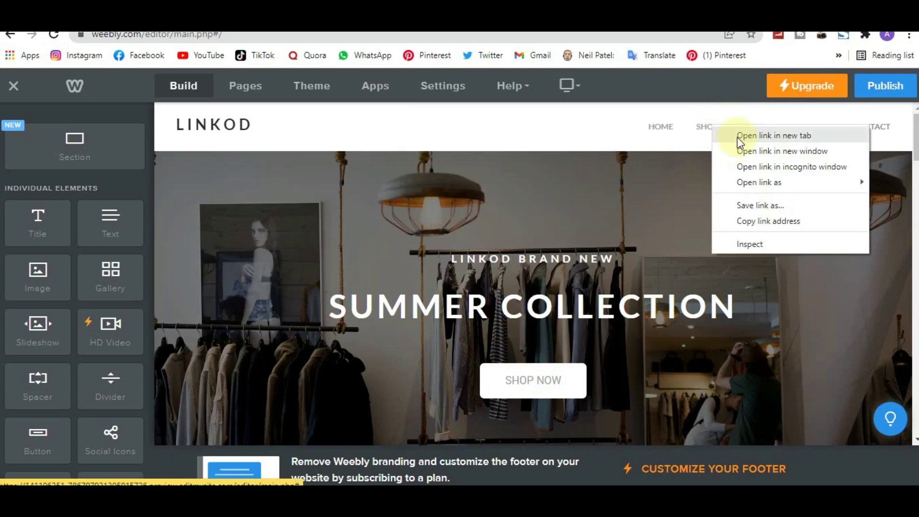
click(737, 137)
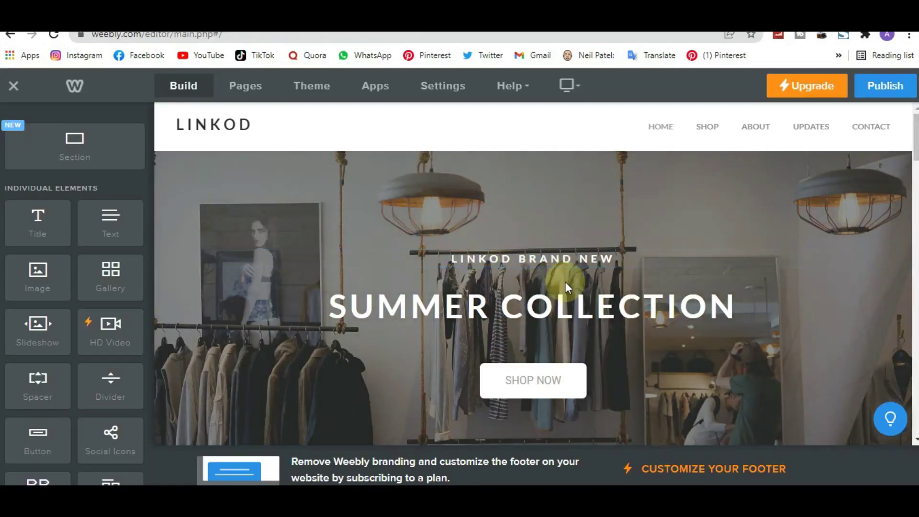
click(644, 396)
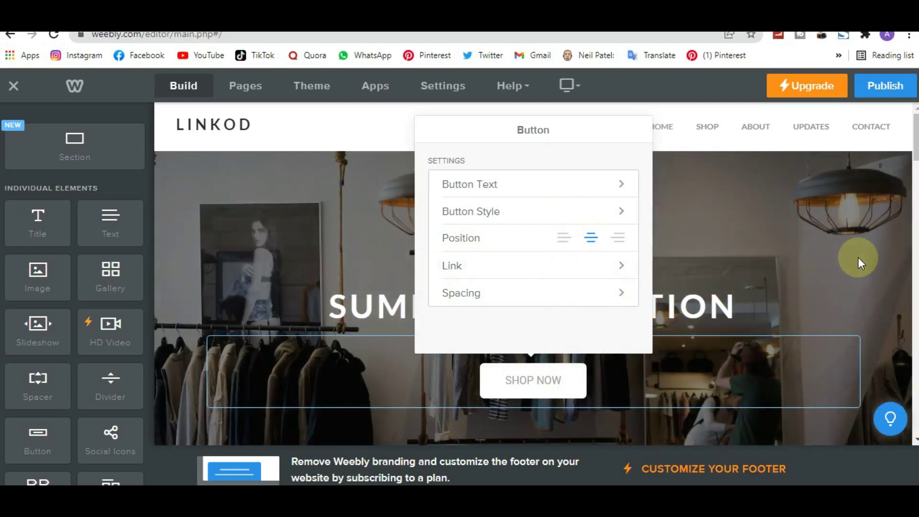
Replace the Featured section's 'THREADS 2016' title with 'LINKOD BRANDING'.
click(858, 258)
scroll(852, 286, down, 7)
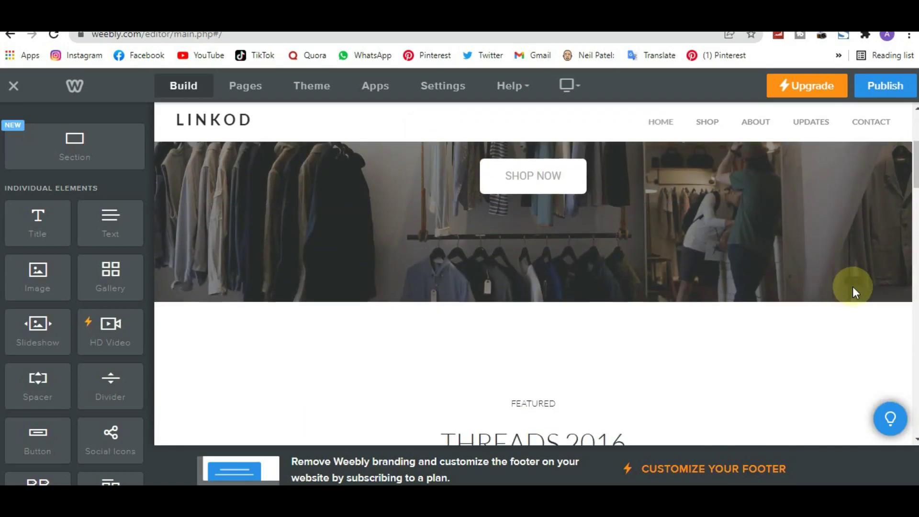
scroll(852, 289, down, 1)
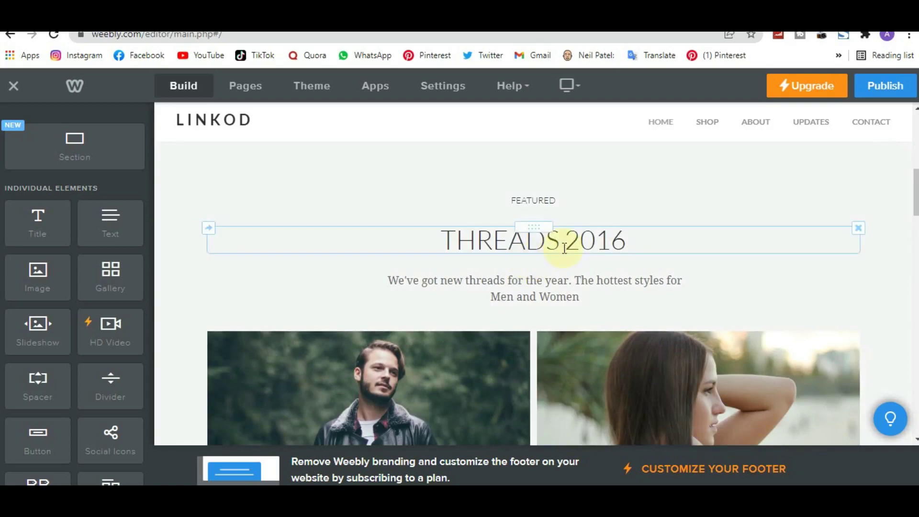
click(565, 248)
drag(632, 239, 458, 250)
key(BackSpace)
key(BackSpace)
text(LI)
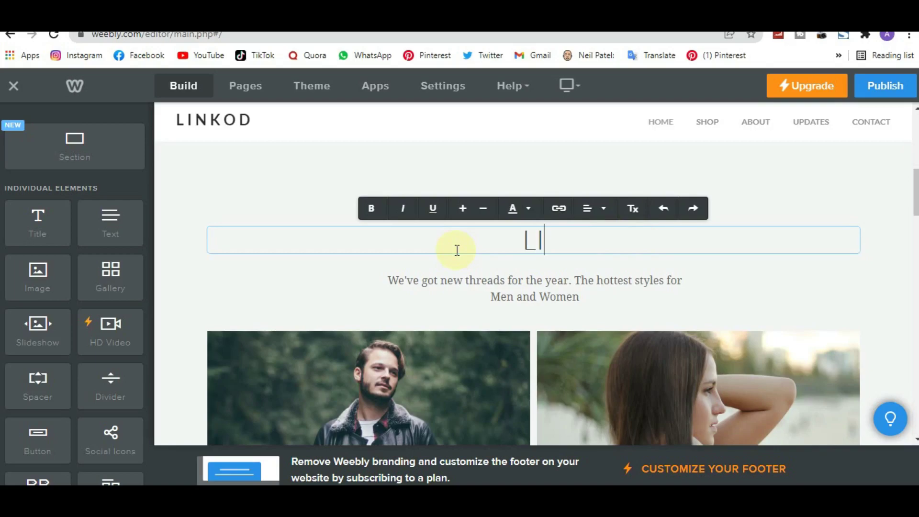
text(NKOD)
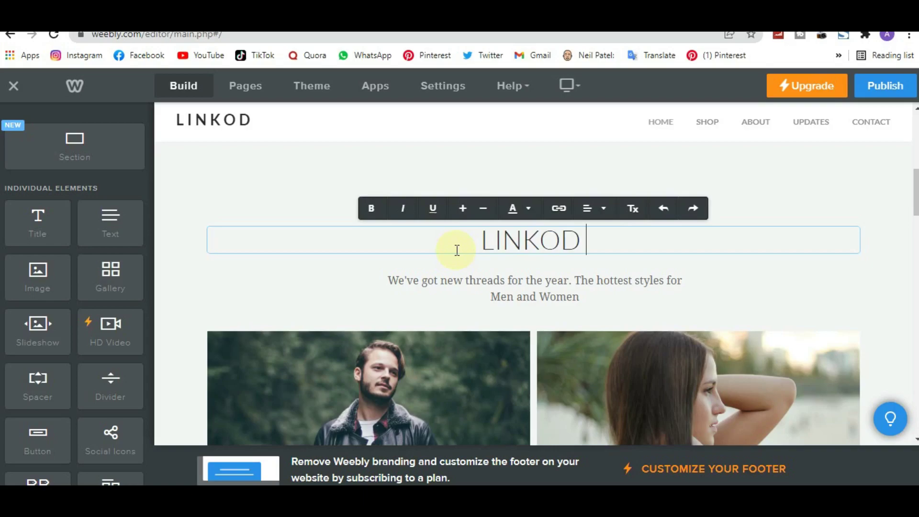
text( BRAD)
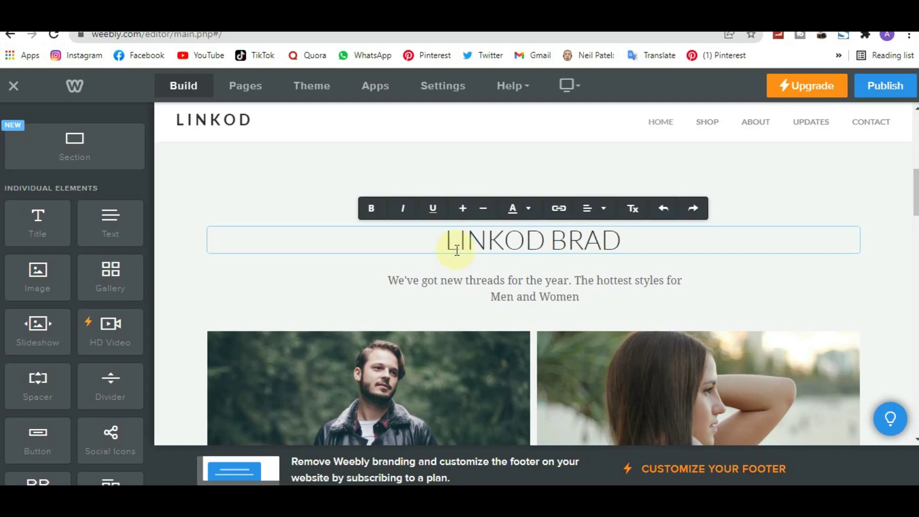
key(BackSpace)
text(NDING)
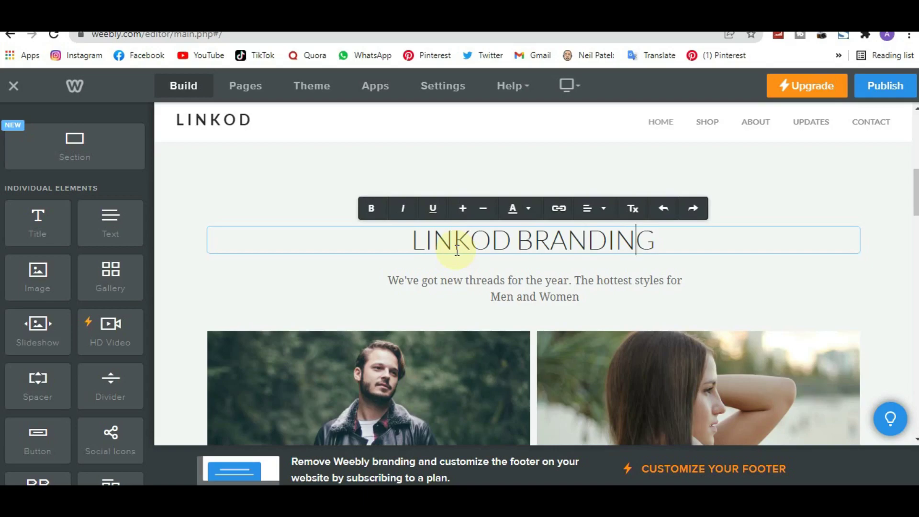
key(Left)
key(Left)
key(Left)
key(Left)
key(Left)
key(Left)
key(Left)
key(Left)
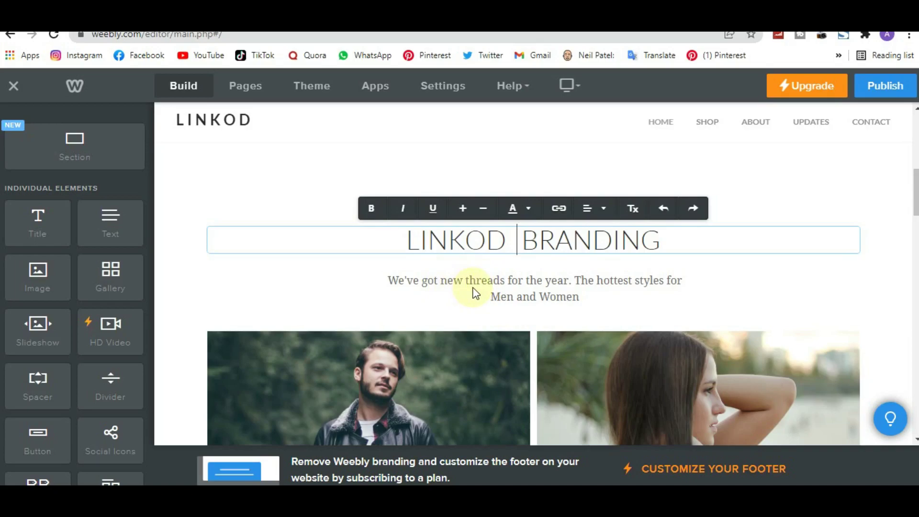
click(569, 312)
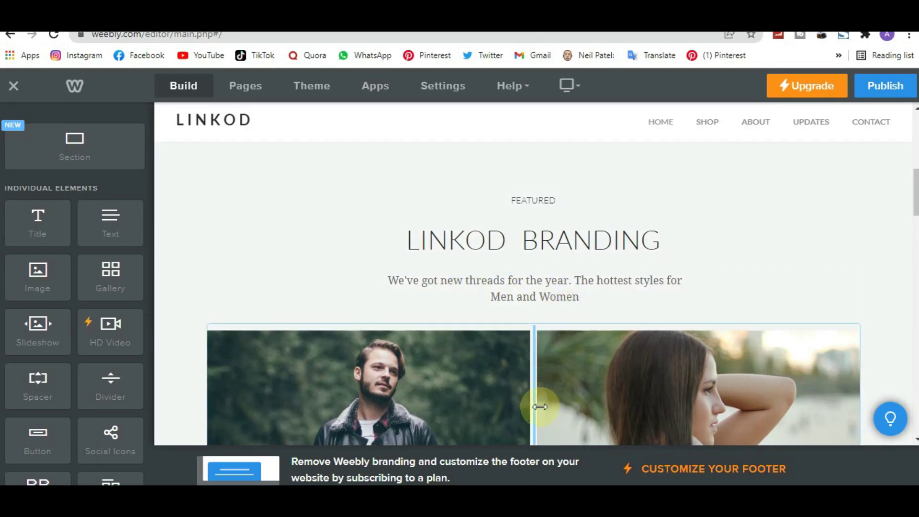
scroll(541, 409, down, 5)
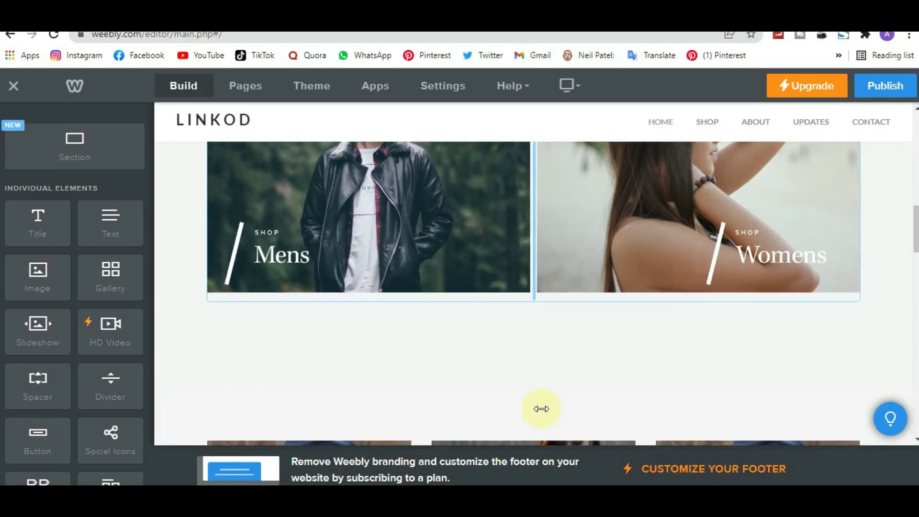
click(294, 262)
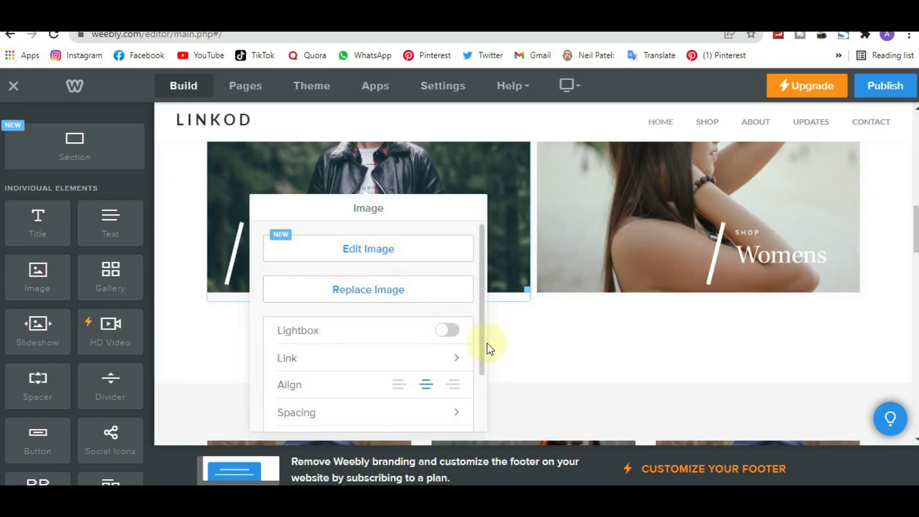
drag(479, 369, 482, 441)
click(482, 441)
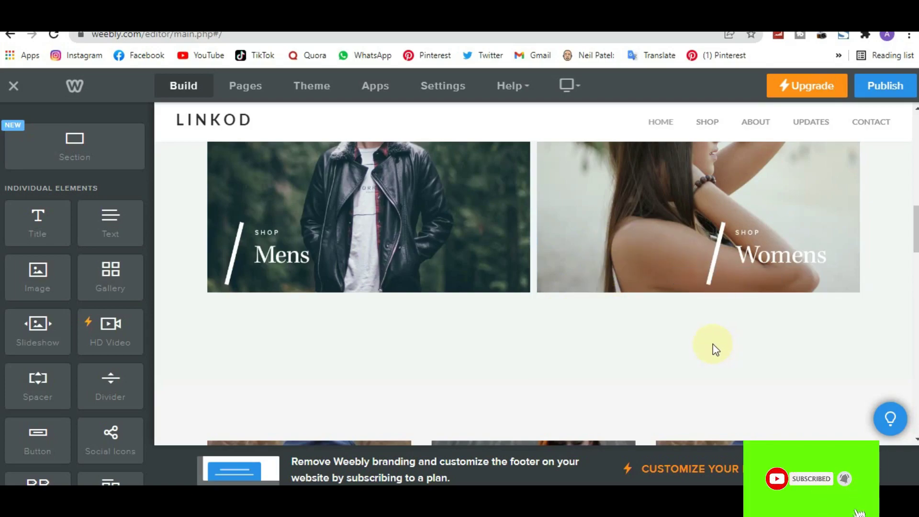
scroll(714, 349, down, 5)
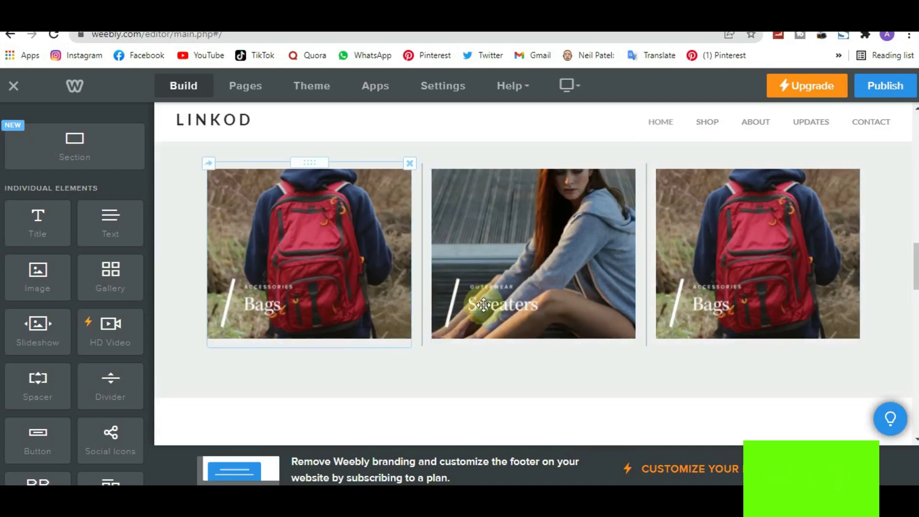
scroll(689, 314, down, 1)
scroll(688, 315, down, 5)
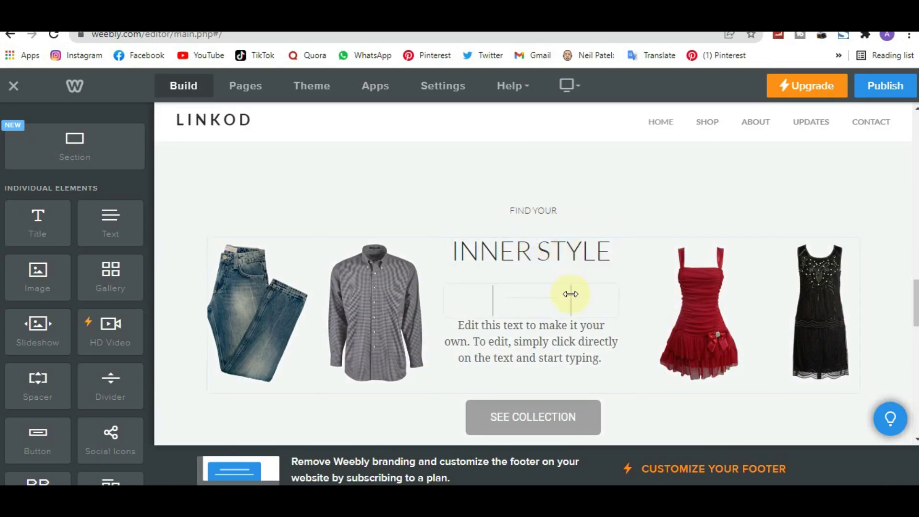
Overwrite the INNER STYLE placeholder paragraph with 'we have got branding that suite your desire. check us out!'.
click(585, 341)
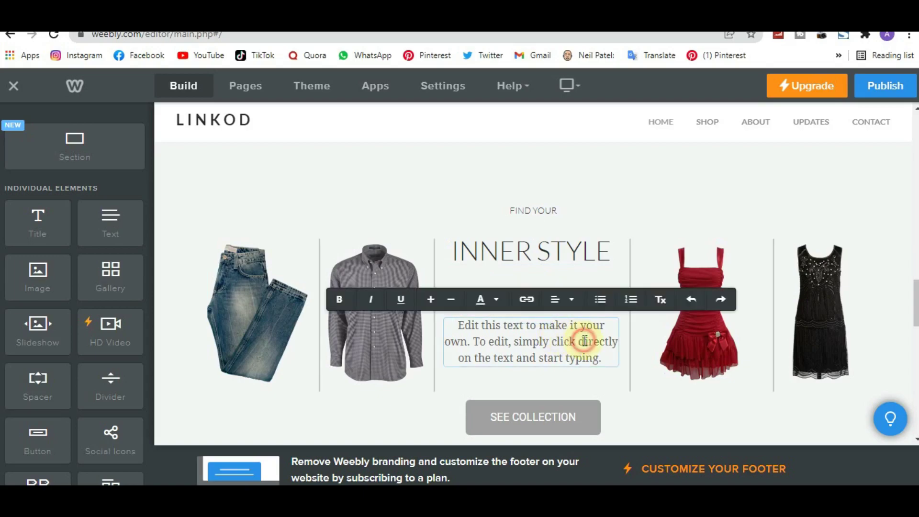
triple_click(585, 341)
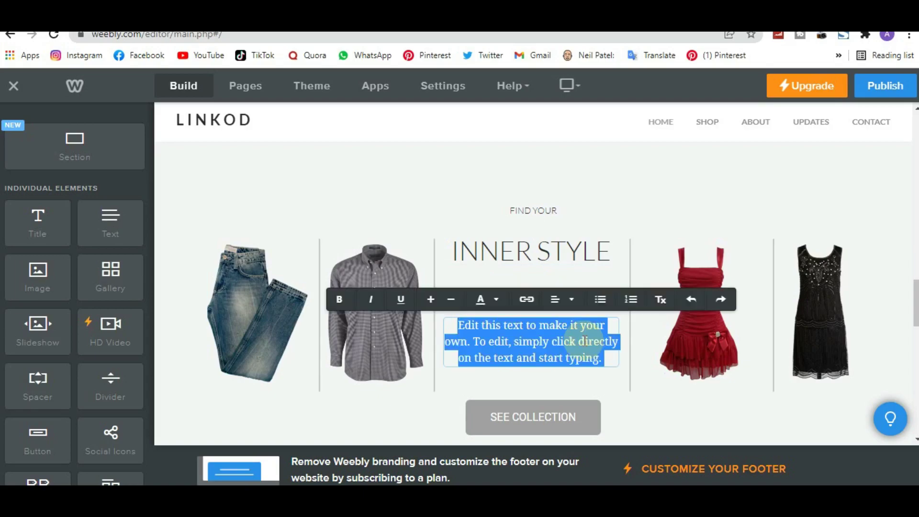
text(weh)
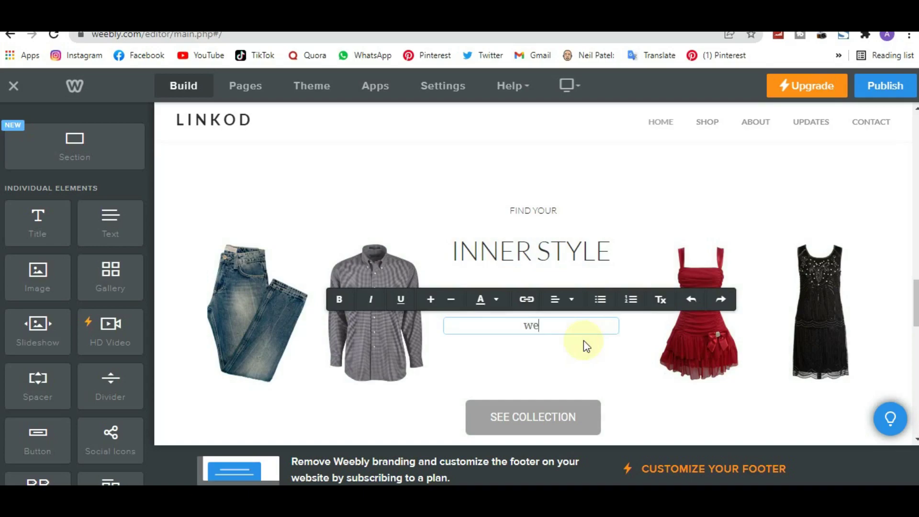
key(BackSpace)
text(b)
text(s)
key(BackSpace)
key(BackSpace)
text(ve)
key(BackSpace)
key(BackSpace)
text(hve)
key(BackSpace)
key(BackSpace)
text(ave got brandi)
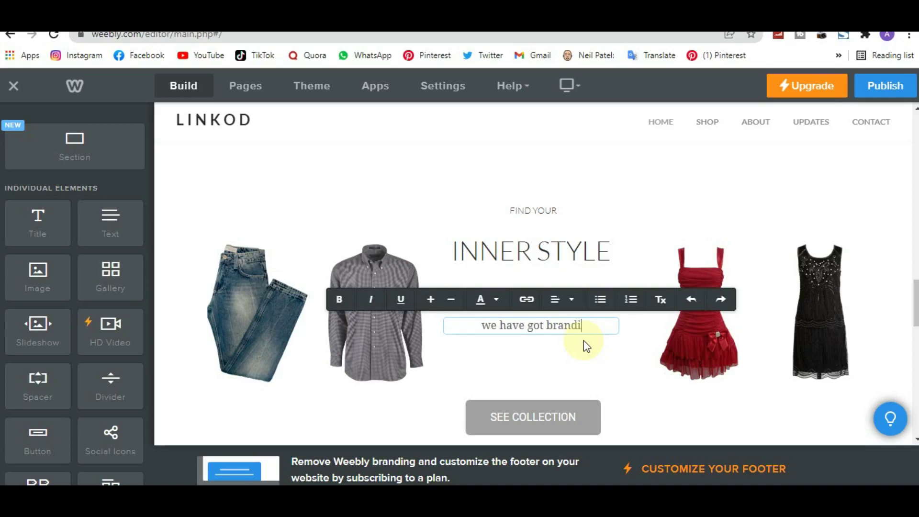
text(ng that sui)
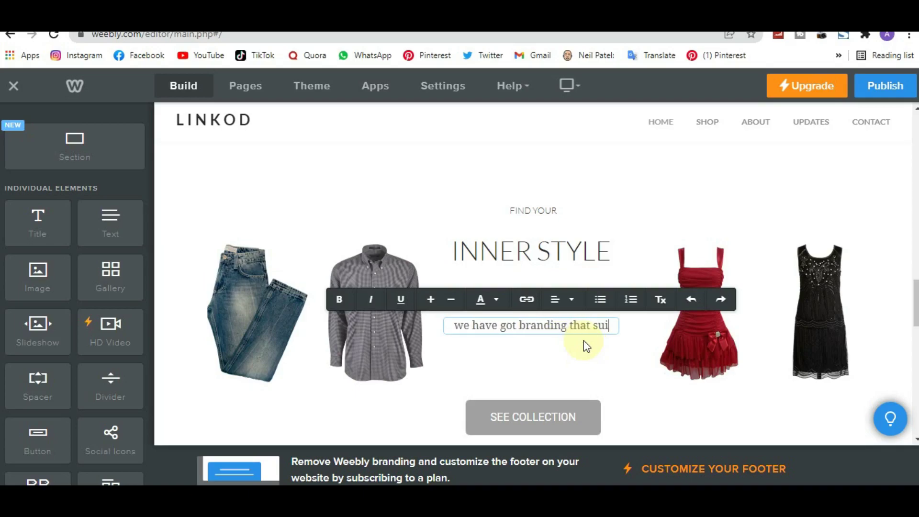
text(te your d)
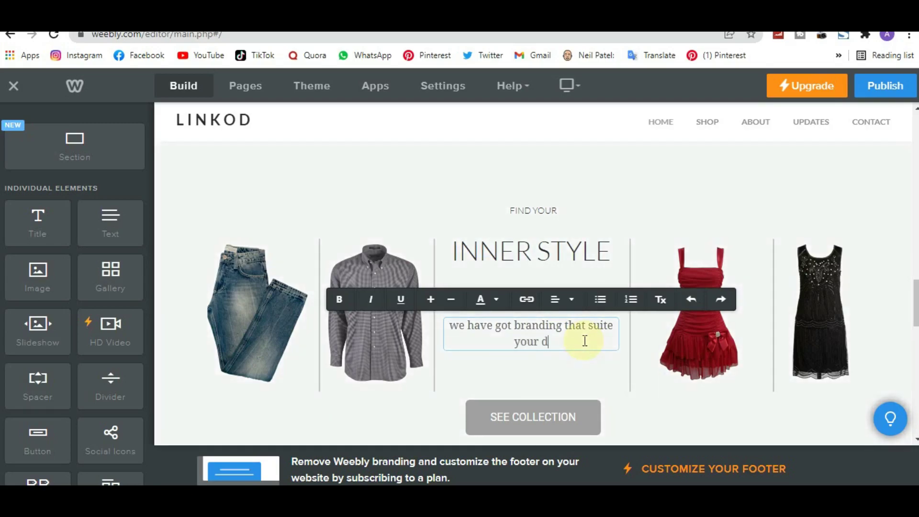
text(esitre)
key(BackSpace)
key(BackSpace)
key(BackSpace)
text(re. check us out!)
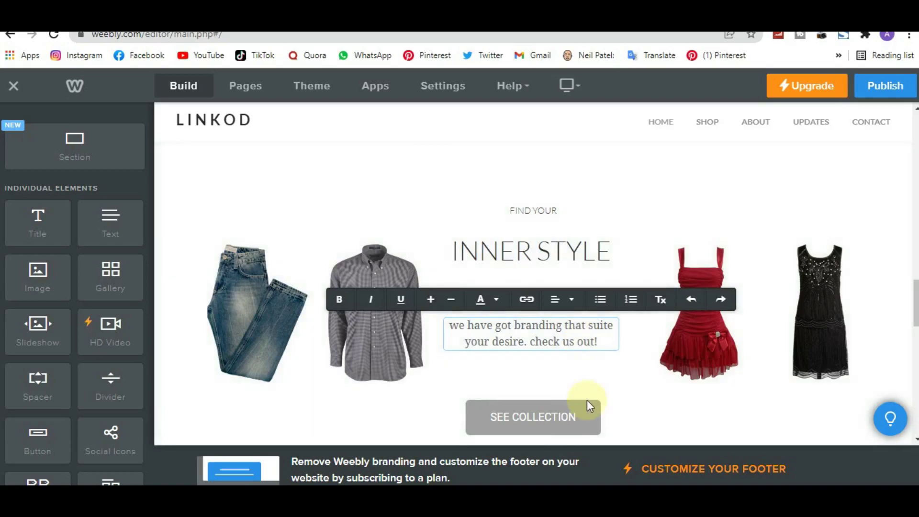
click(632, 411)
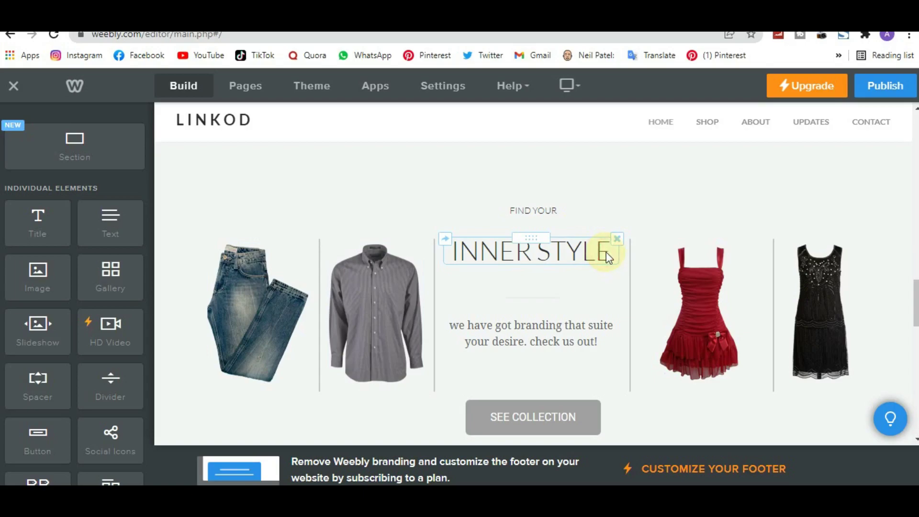
Replace the selected heading word with 'OUR BRAND'.
double_click(577, 254)
key(BackSpace)
key(BackSpace)
key(BackSpace)
key(BackSpace)
key(BackSpace)
key(BackSpace)
key(BackSpace)
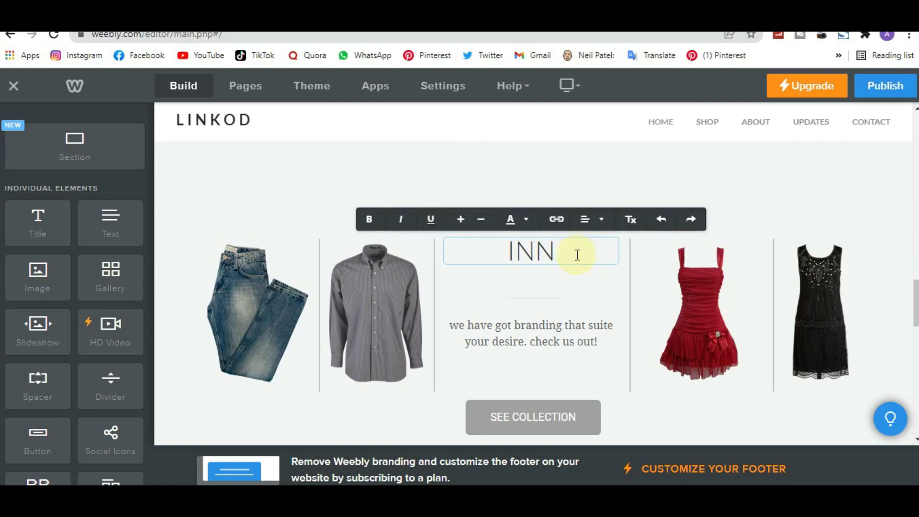
text(OUR B)
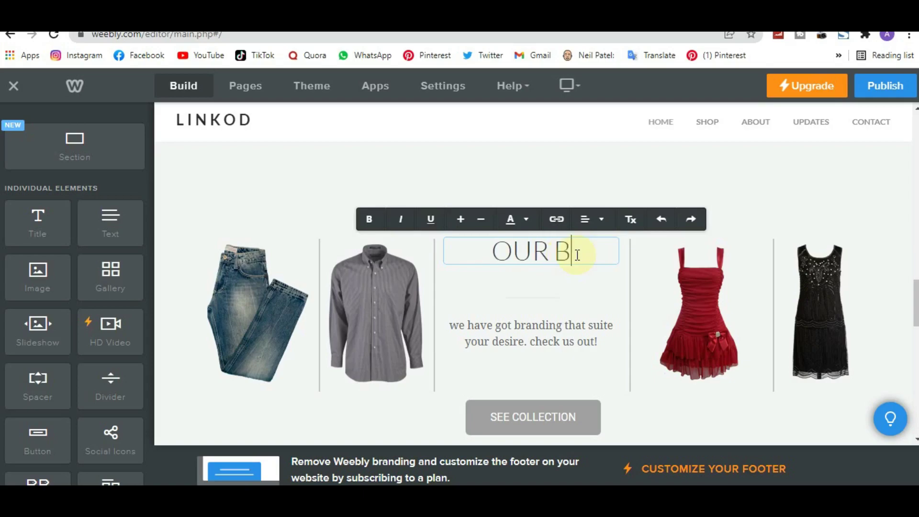
text(RA)
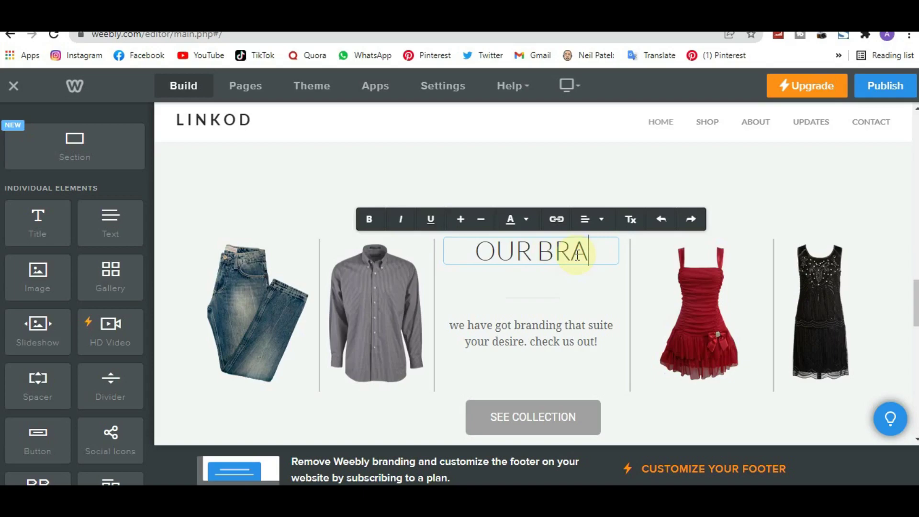
text(ND)
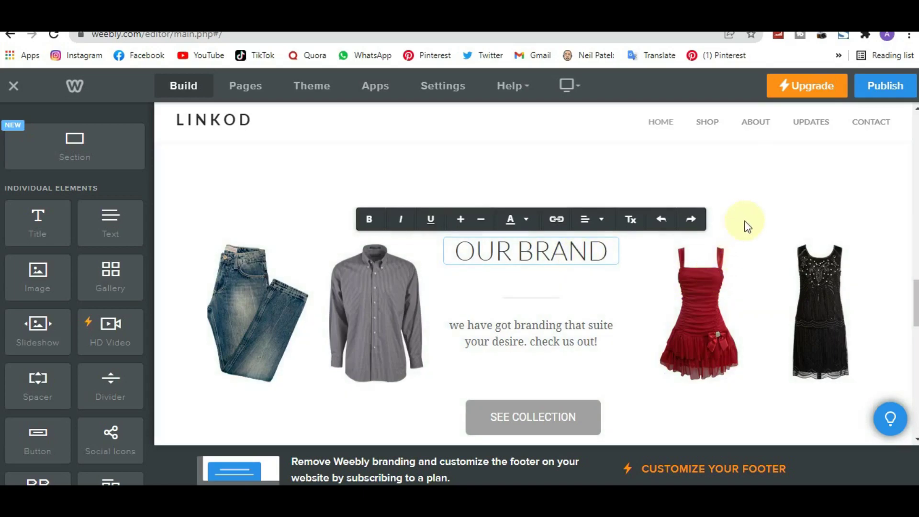
click(754, 218)
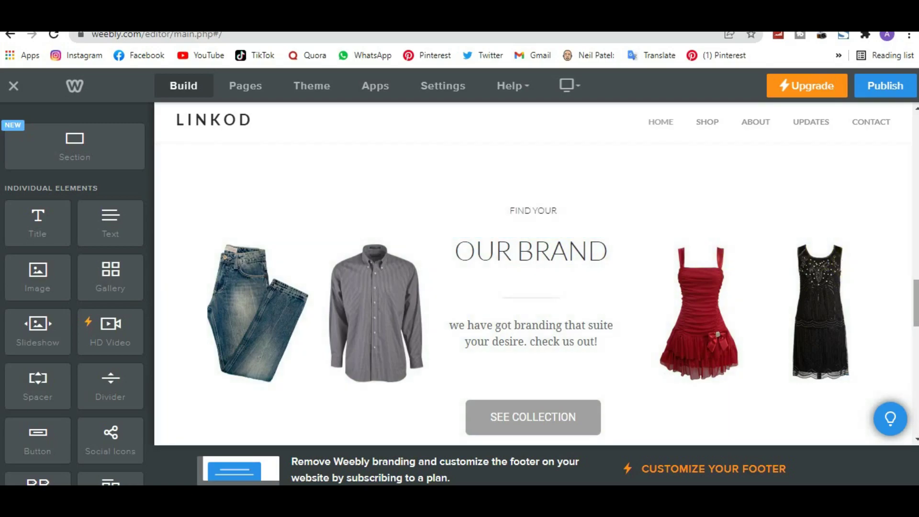
Swap 'BRAND' for 'FAVOURITE' so the heading reads 'FIND YOUR FAVOURITE'.
double_click(599, 251)
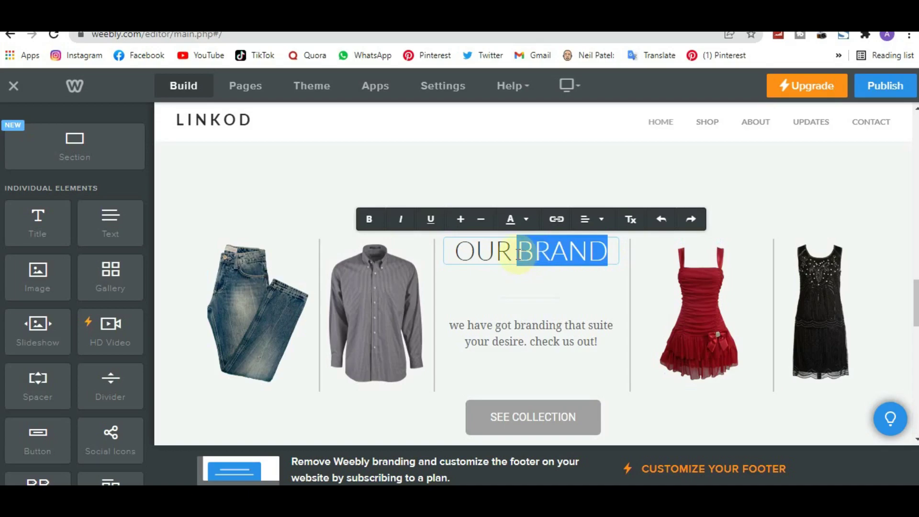
key(BackSpace)
key(BackSpace)
key(BackSpace)
key(BackSpace)
key(BackSpace)
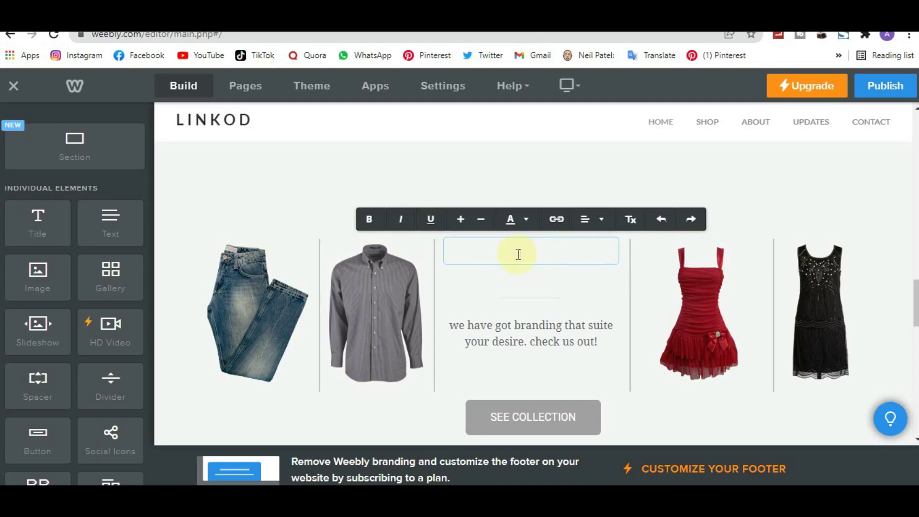
text(FAVO)
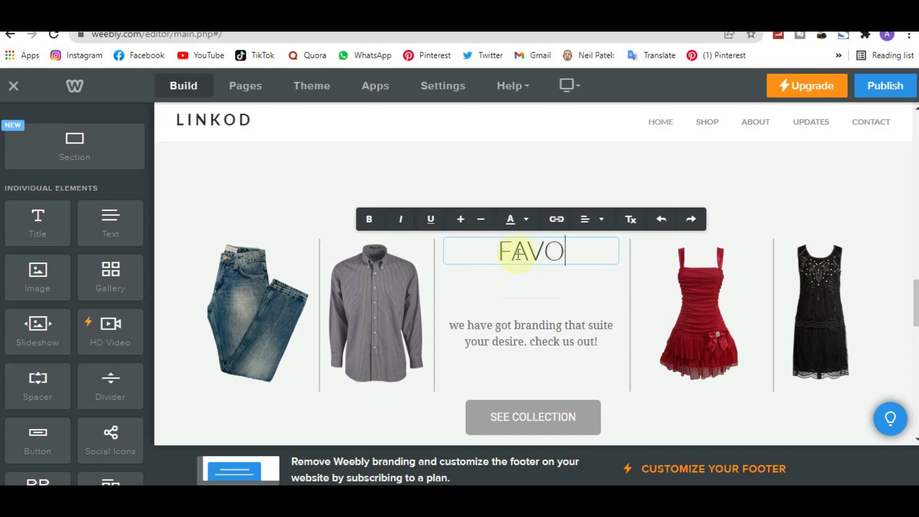
text(URITE)
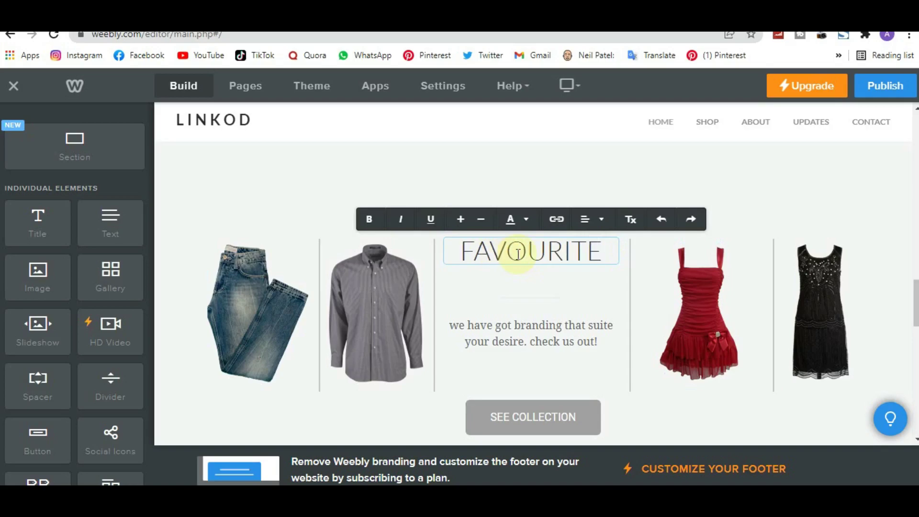
click(724, 196)
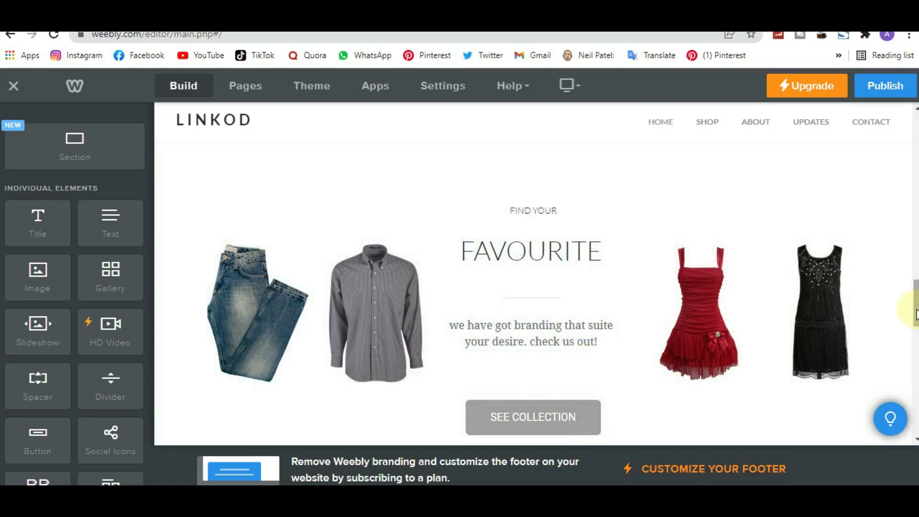
Scroll through the home page and go to the Shop page.
scroll(907, 309, down, 2)
scroll(906, 309, down, 1)
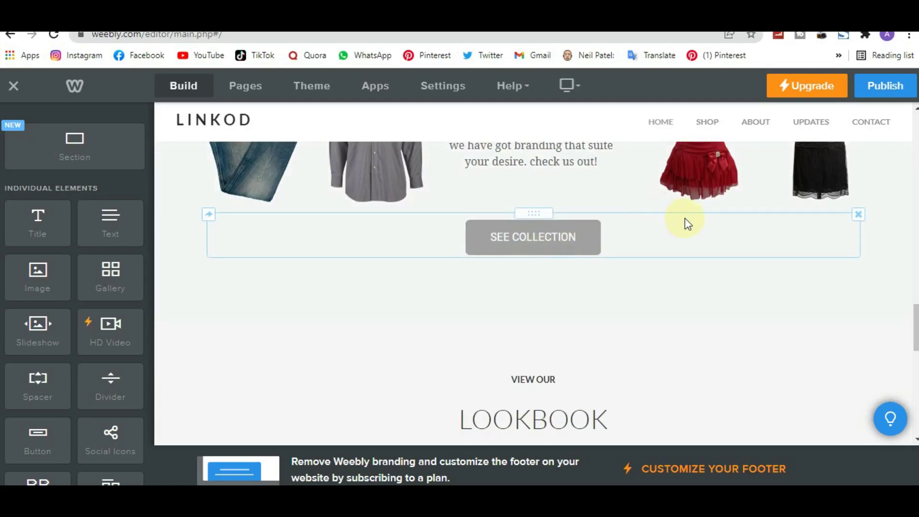
scroll(917, 324, down, 3)
drag(917, 349, 886, 164)
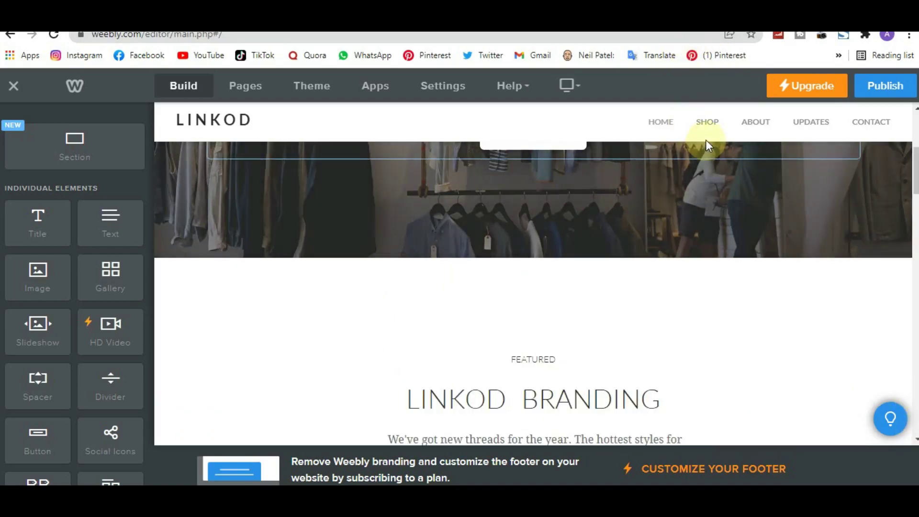
click(705, 127)
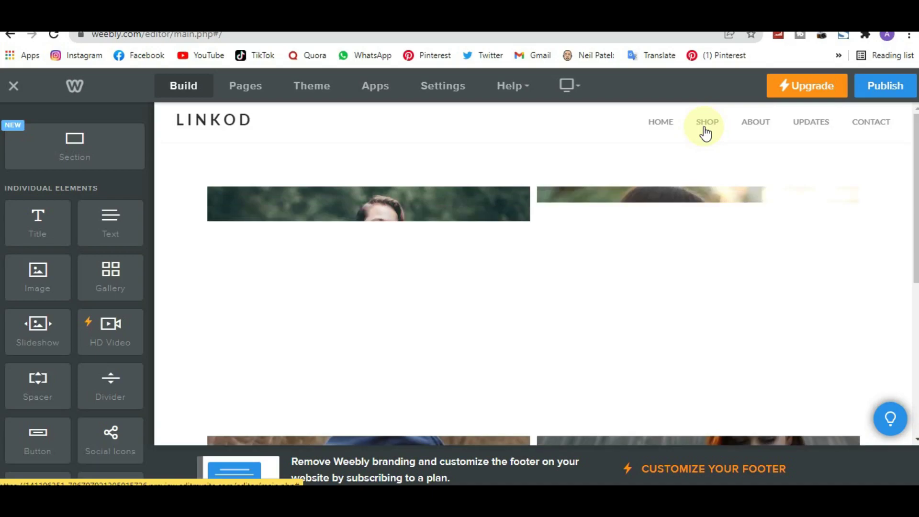
Look over the Womens image settings on the Shop page, then switch to the About page.
scroll(910, 230, down, 3)
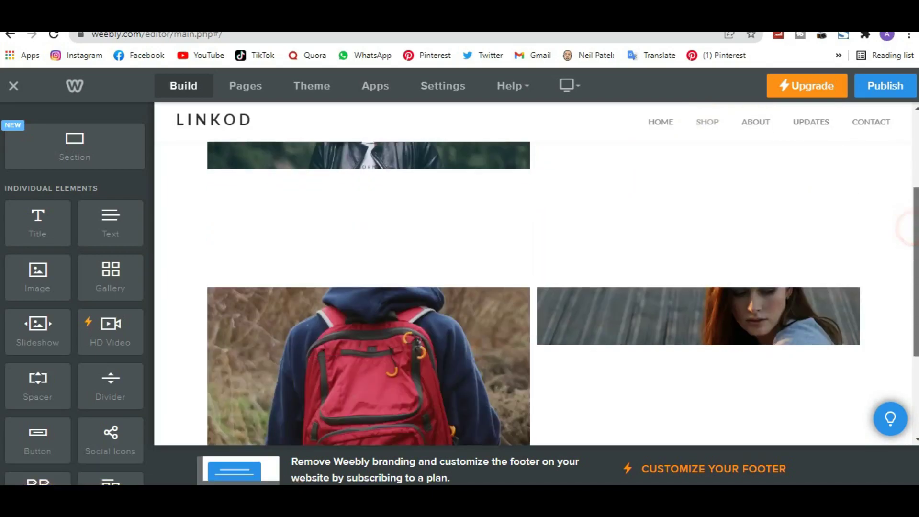
scroll(905, 229, down, 3)
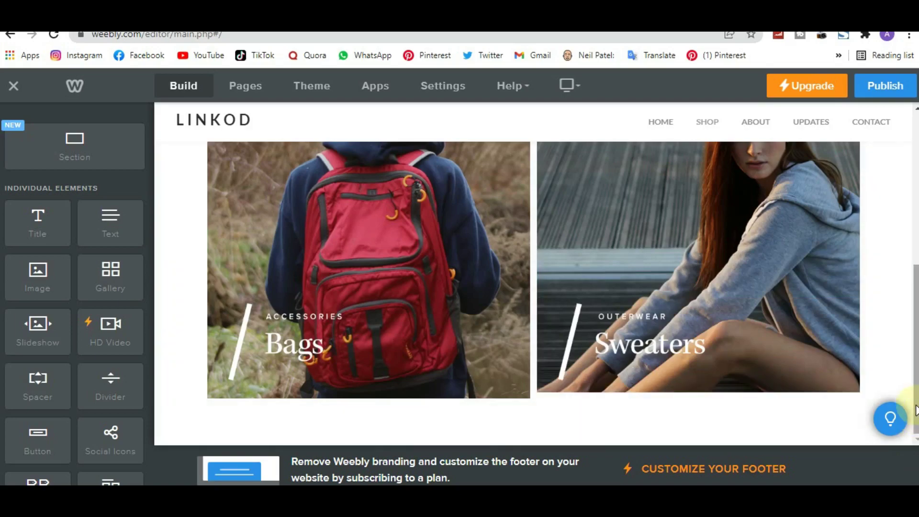
drag(913, 390, 914, 241)
click(809, 239)
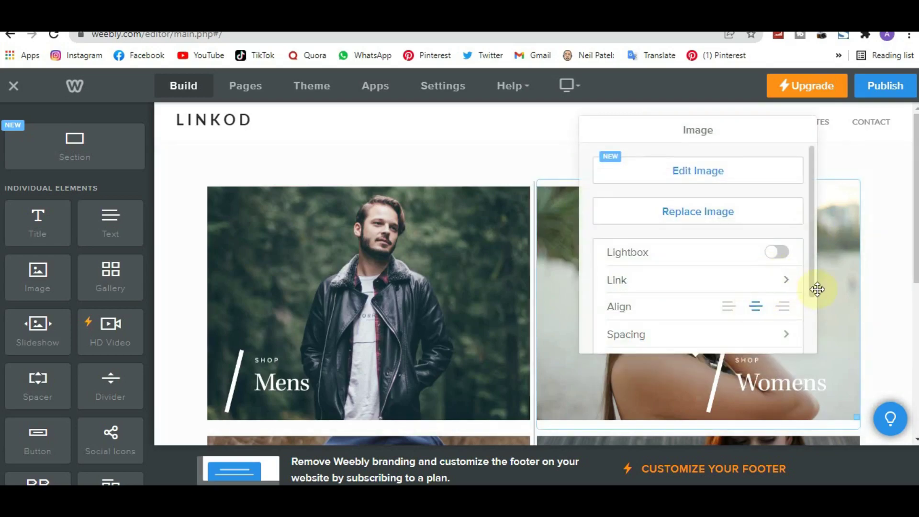
scroll(813, 296, down, 1)
scroll(814, 312, down, 3)
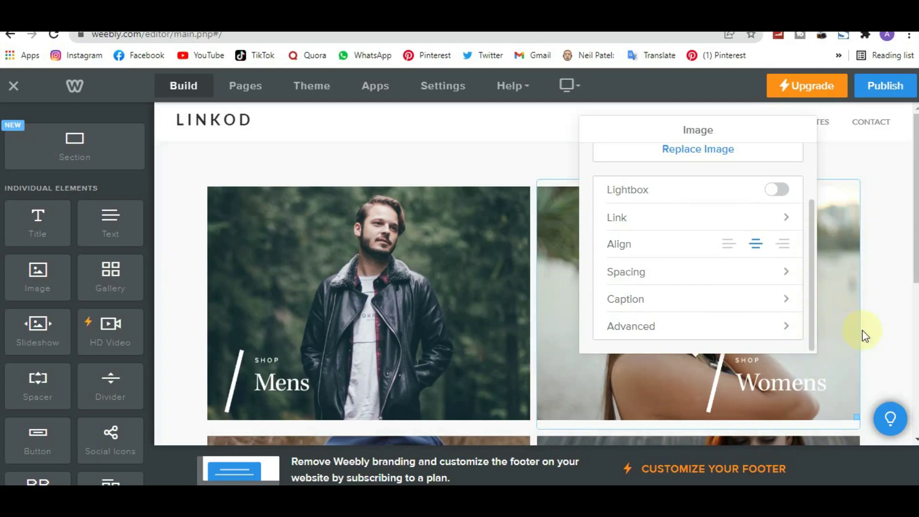
click(862, 331)
click(754, 125)
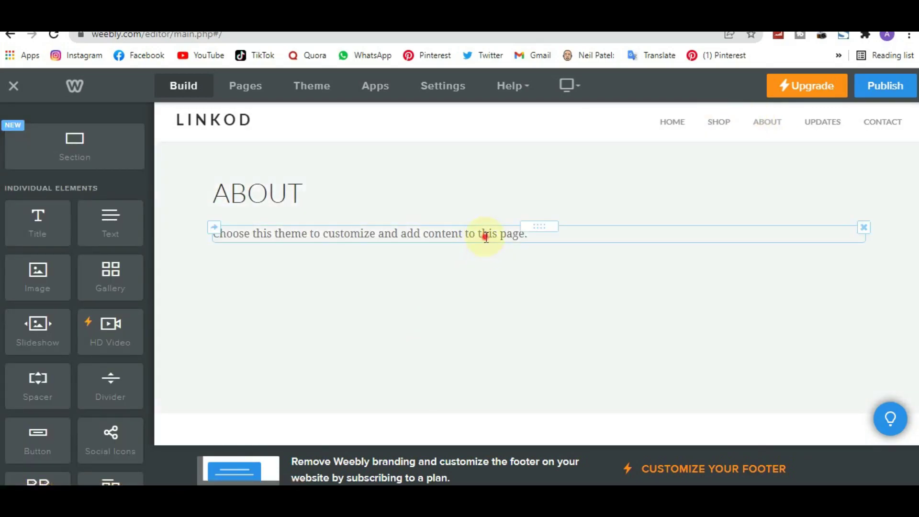
Clear the About paragraph and type 'linkod is a shooping centre wh'.
click(487, 234)
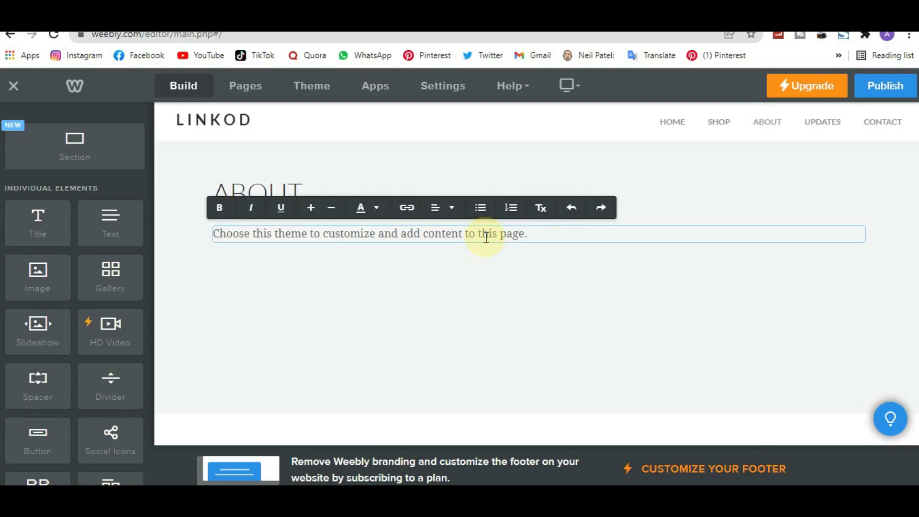
text(li)
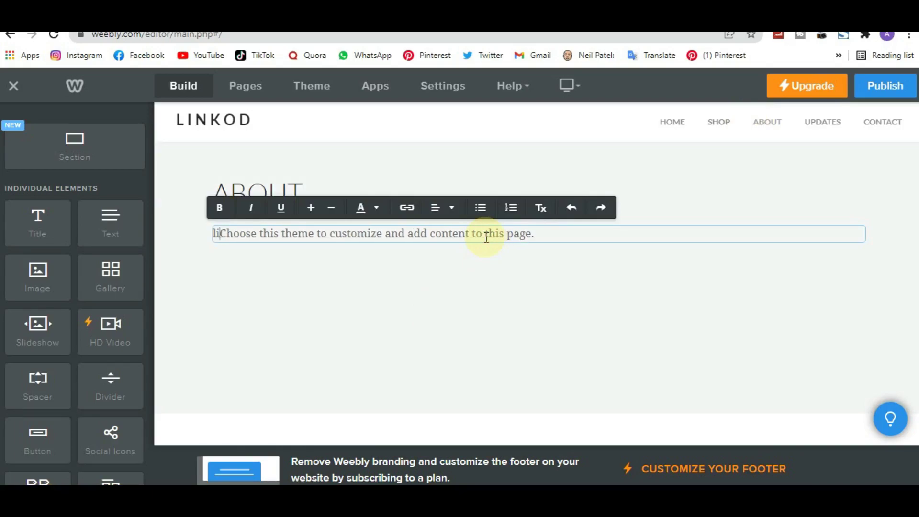
key(ctrl+a)
key(BackSpace)
text(linkod is)
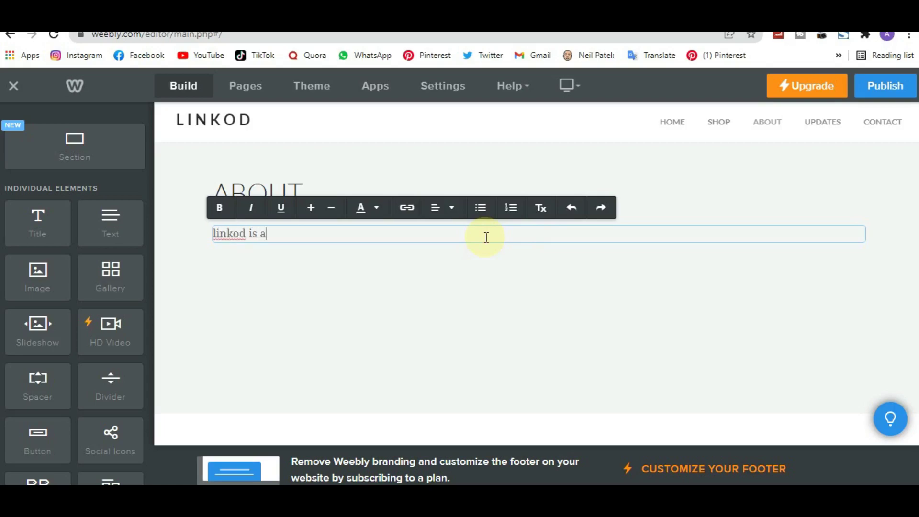
text( a shoopin)
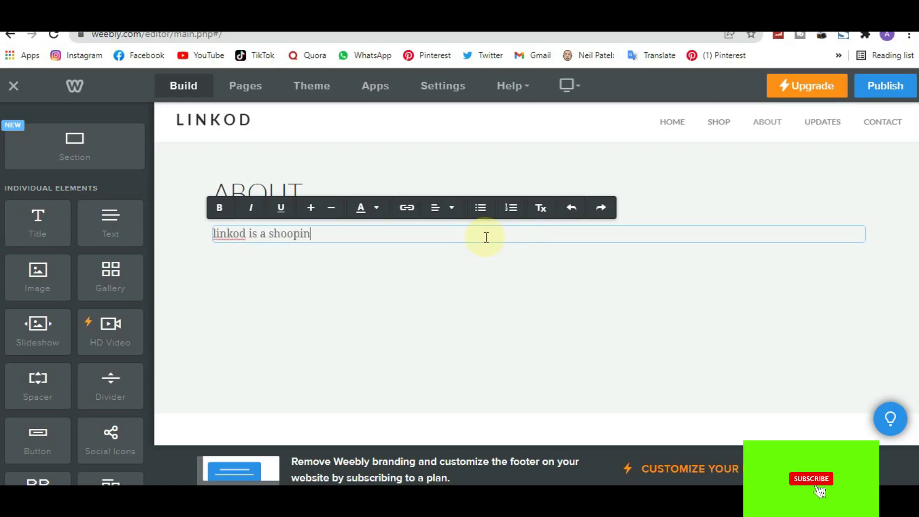
text(g c)
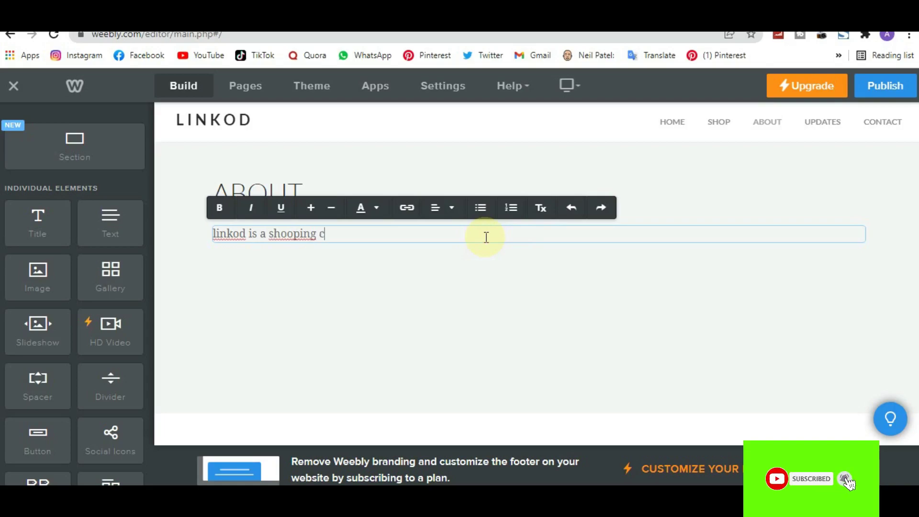
text(entre where)
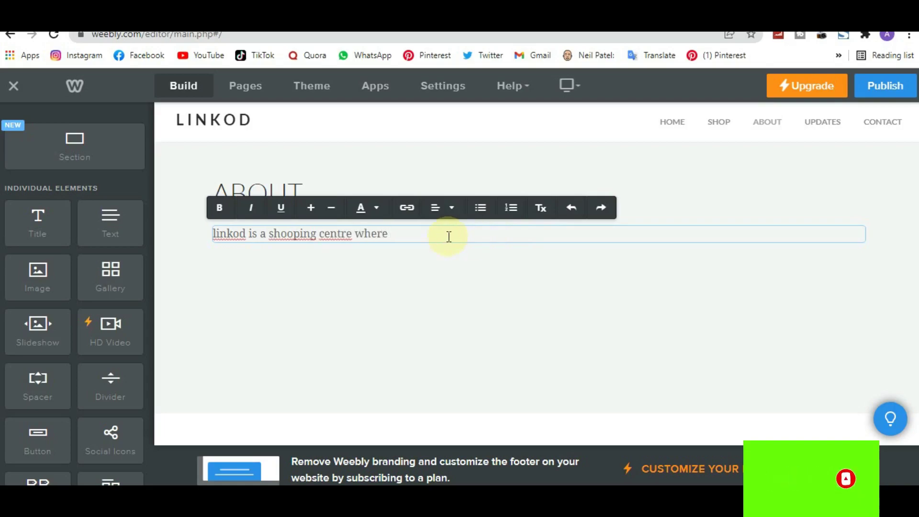
Correct 'shooping' and 'centre' to 'shopping' and 'center'.
click(291, 233)
key(BackSpace)
click(326, 235)
right_click(325, 234)
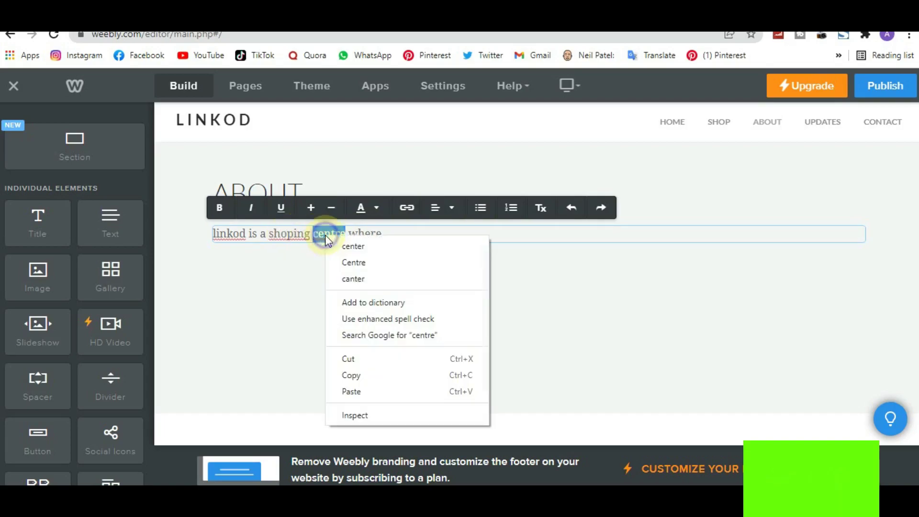
click(341, 246)
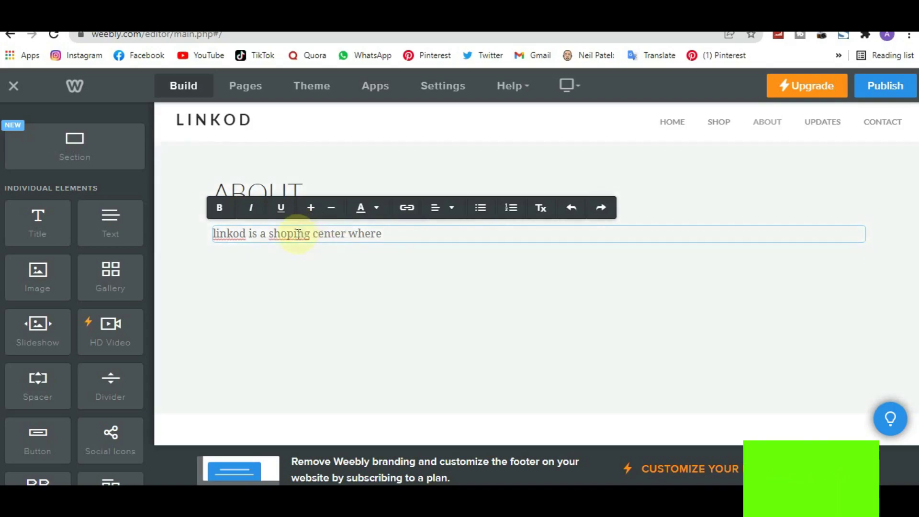
right_click(298, 234)
click(331, 246)
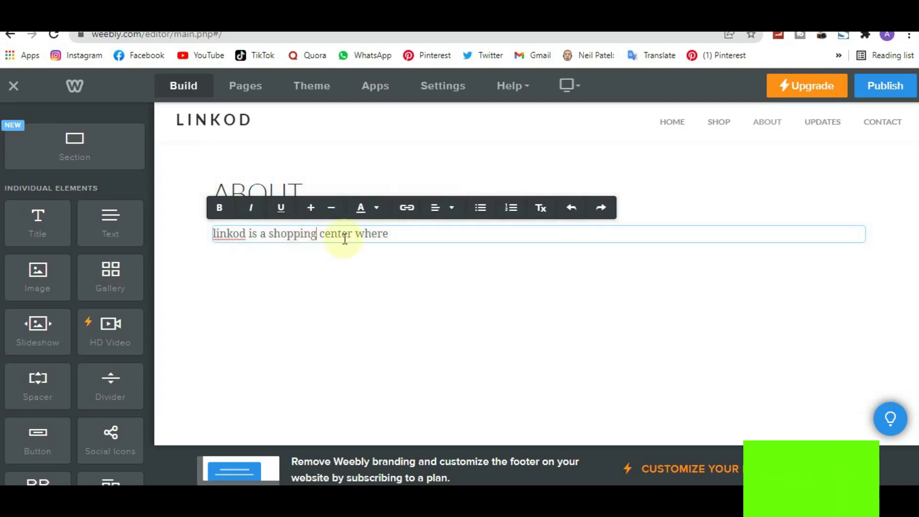
Finish the sentence with 'where all product regarding fashion can be met.', fixing 'reguarding'.
click(401, 234)
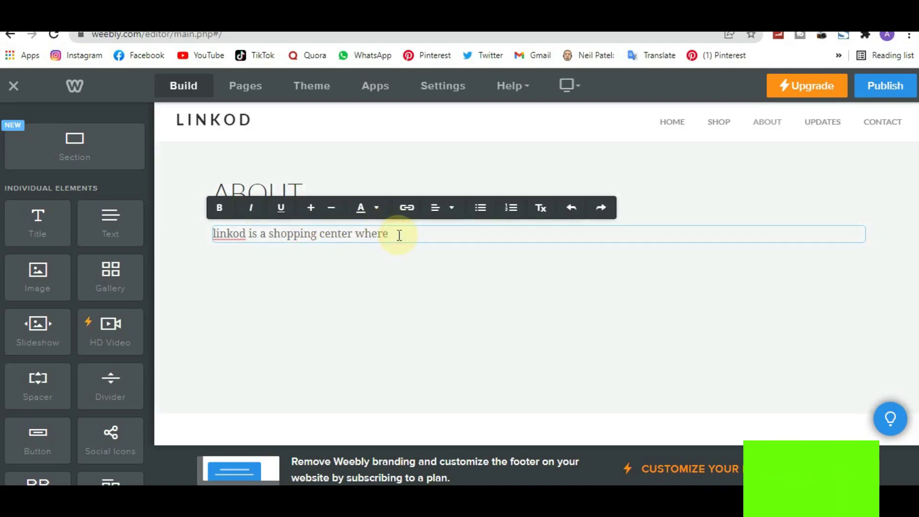
text(all product reguarding)
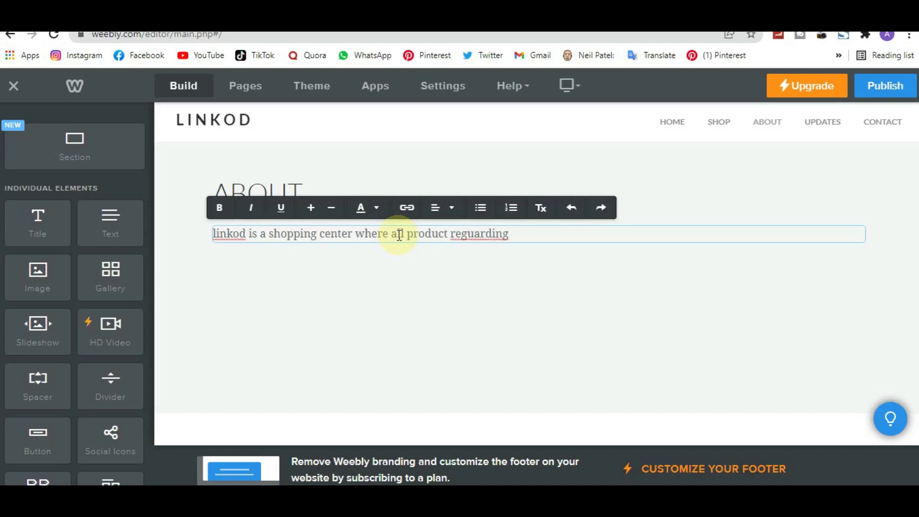
right_click(459, 242)
click(471, 252)
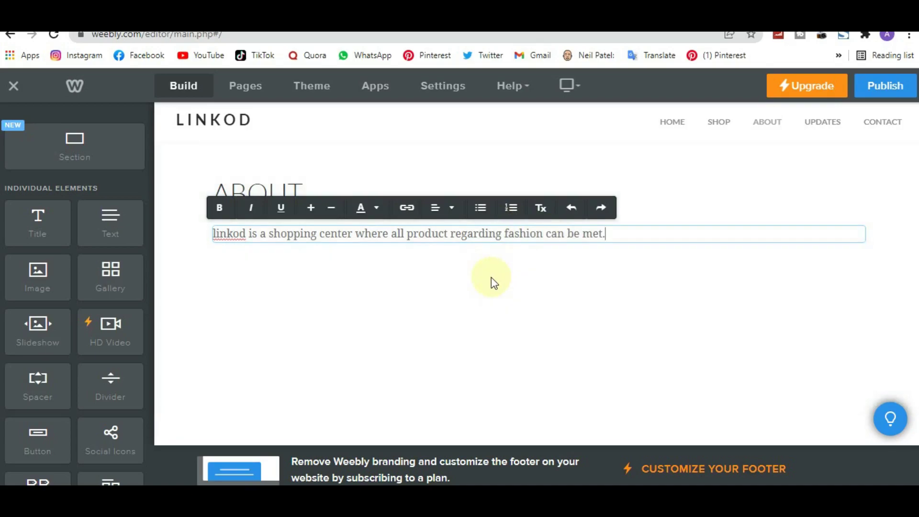
Leave the About page and swap the Contact page's body placeholder for the contact e-mail.
click(493, 280)
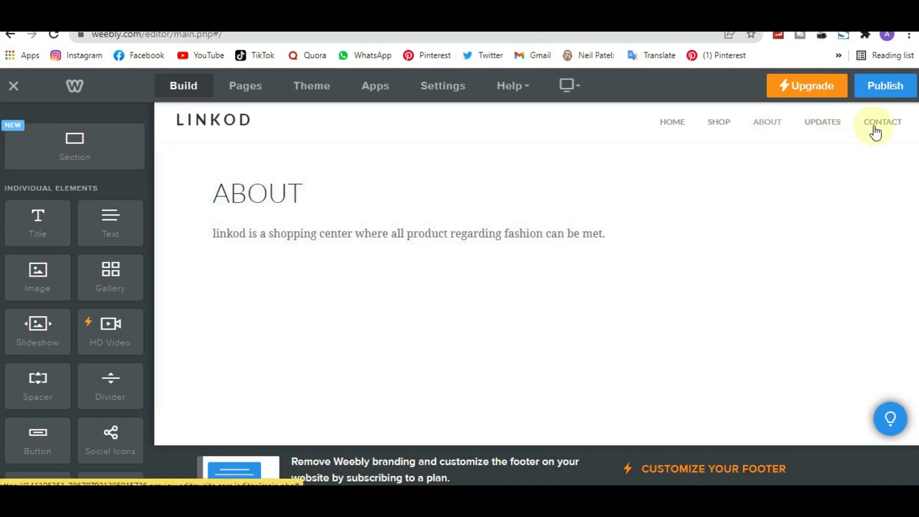
click(879, 129)
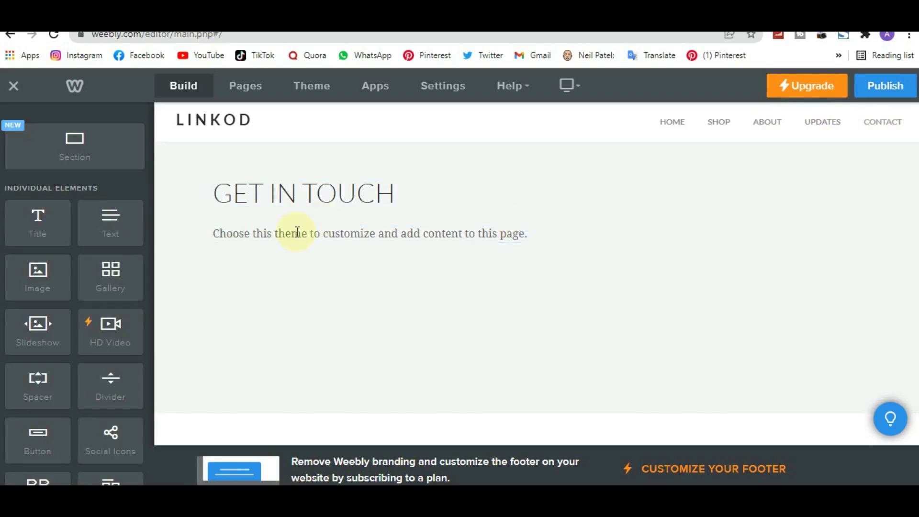
click(538, 236)
key(ctrl+a)
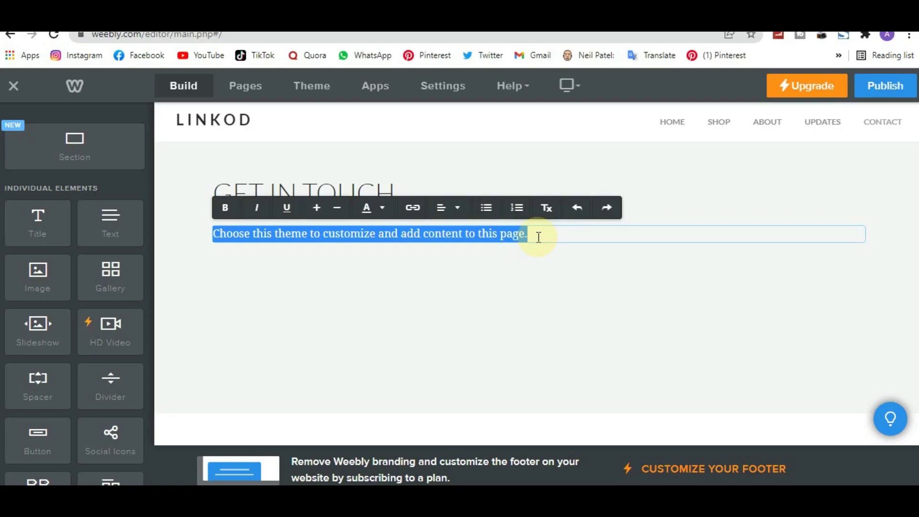
key(BackSpace)
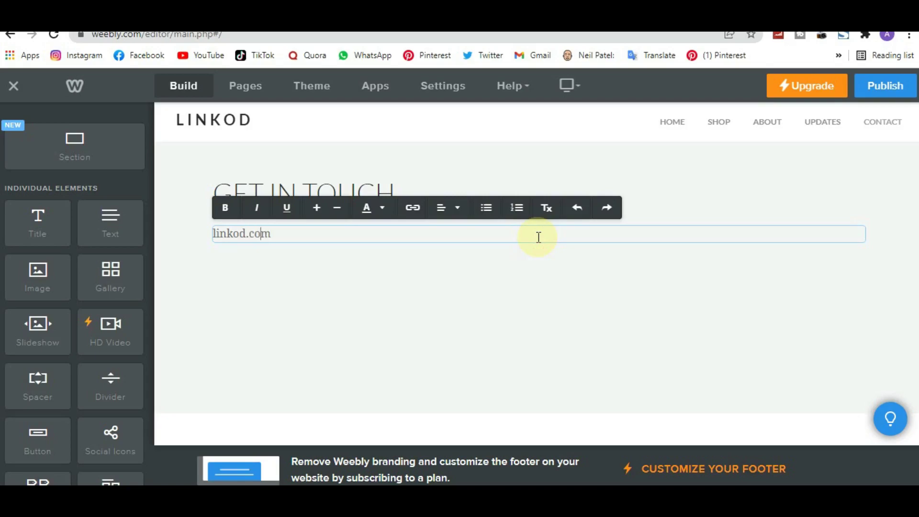
text(conta)
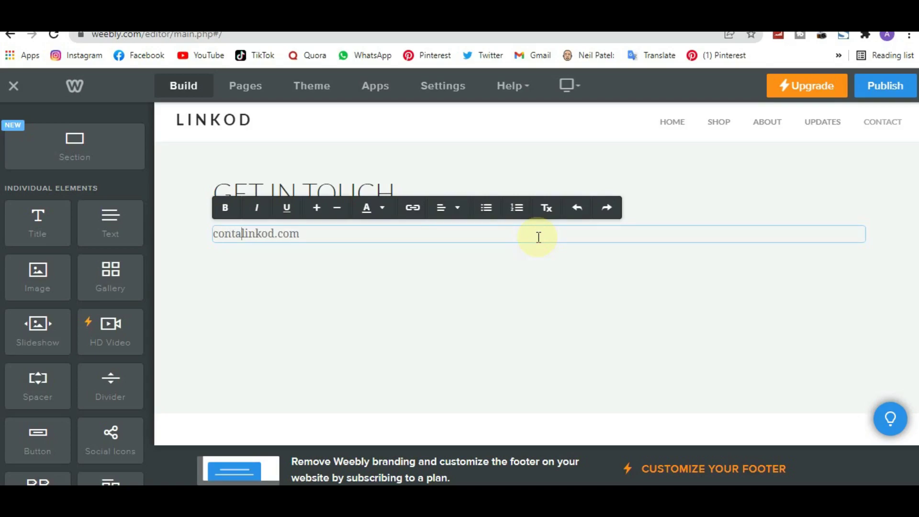
text(ct@)
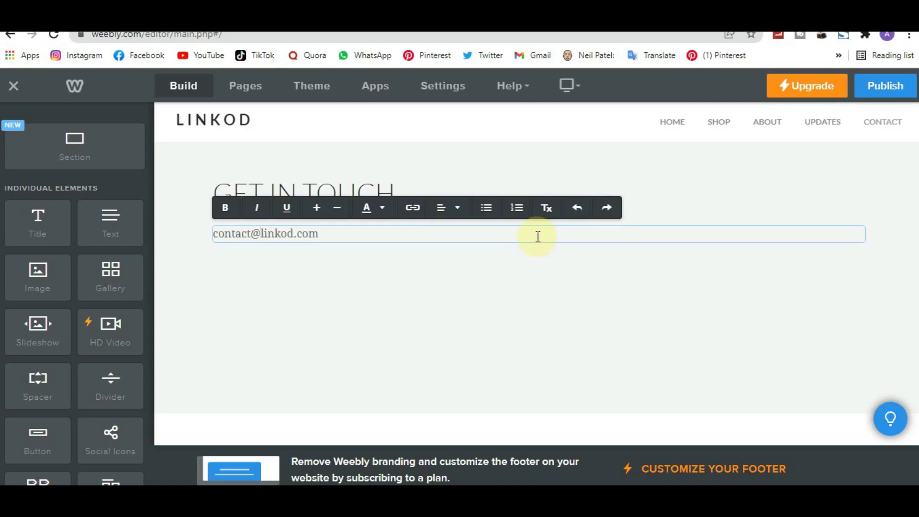
click(529, 267)
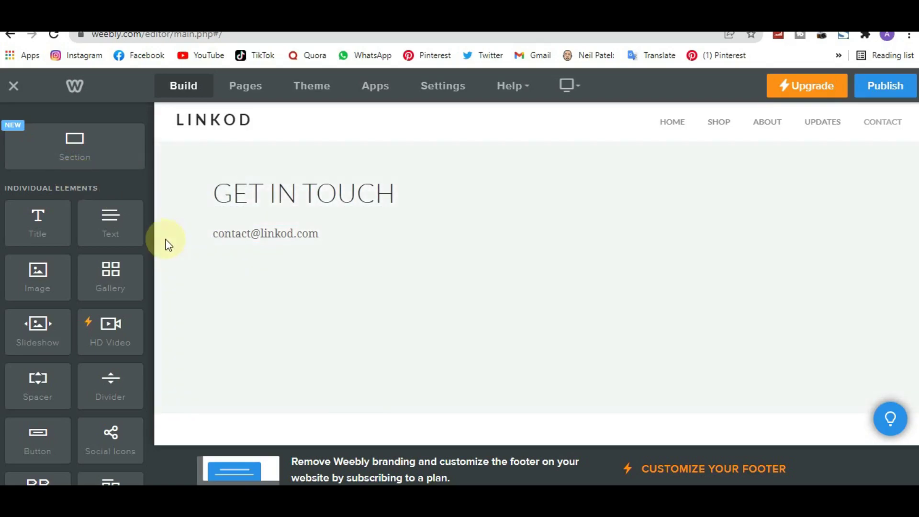
Drag a Contact Form element onto the page below the e-mail line.
scroll(148, 277, down, 3)
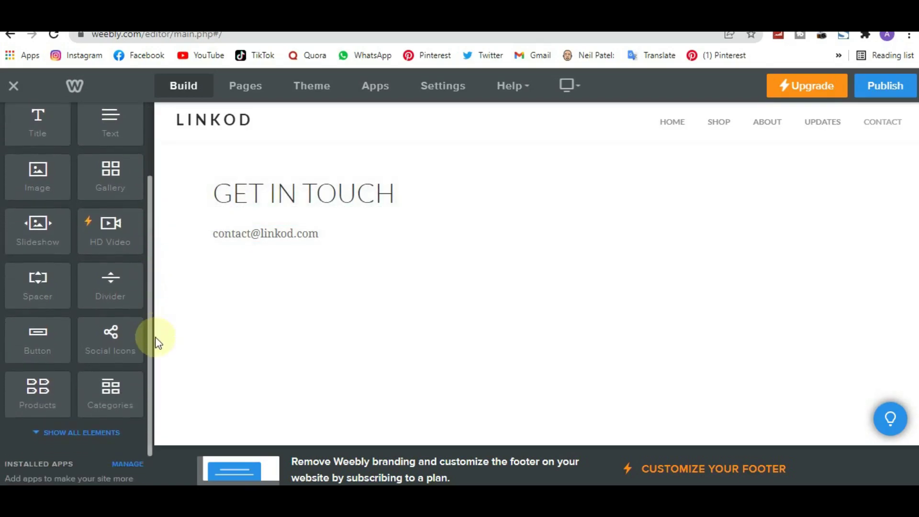
scroll(119, 432, down, 2)
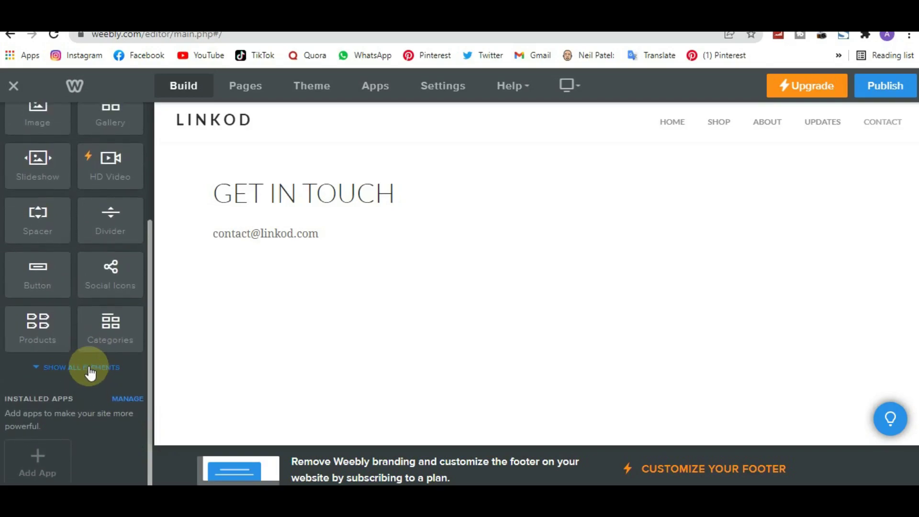
click(89, 373)
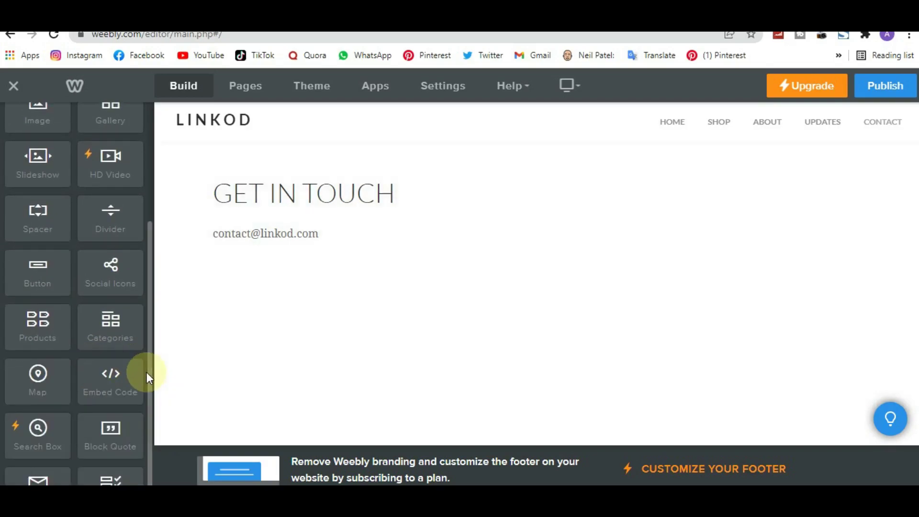
drag(150, 378, 149, 483)
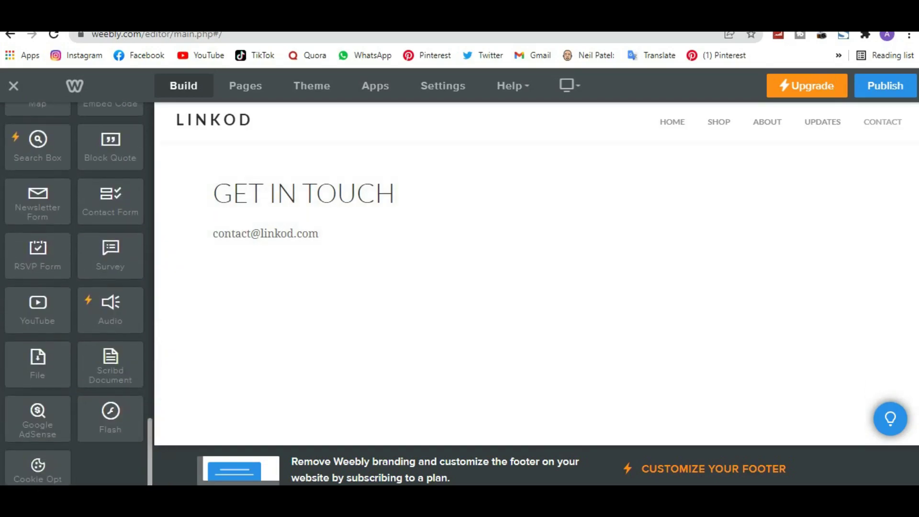
click(120, 218)
drag(120, 218, 273, 306)
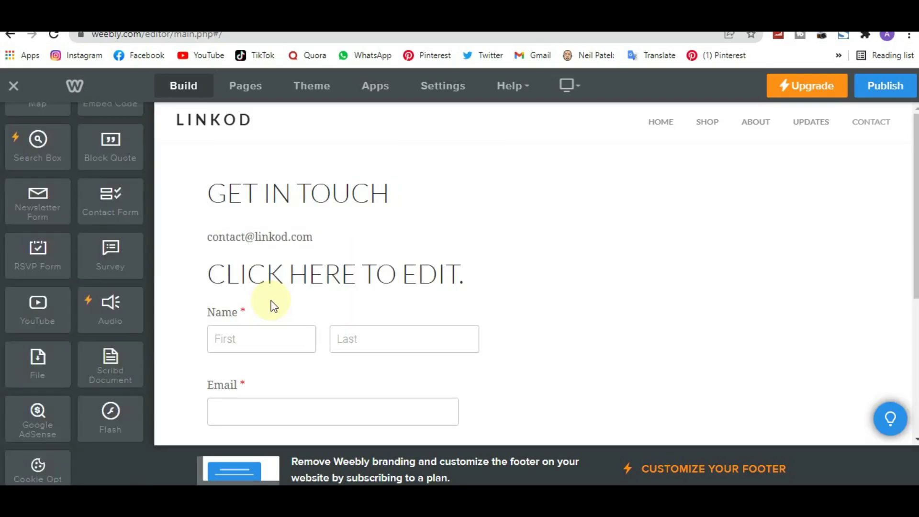
Retitle the contact form's heading to 'SEND US A MESSAGE'.
click(367, 273)
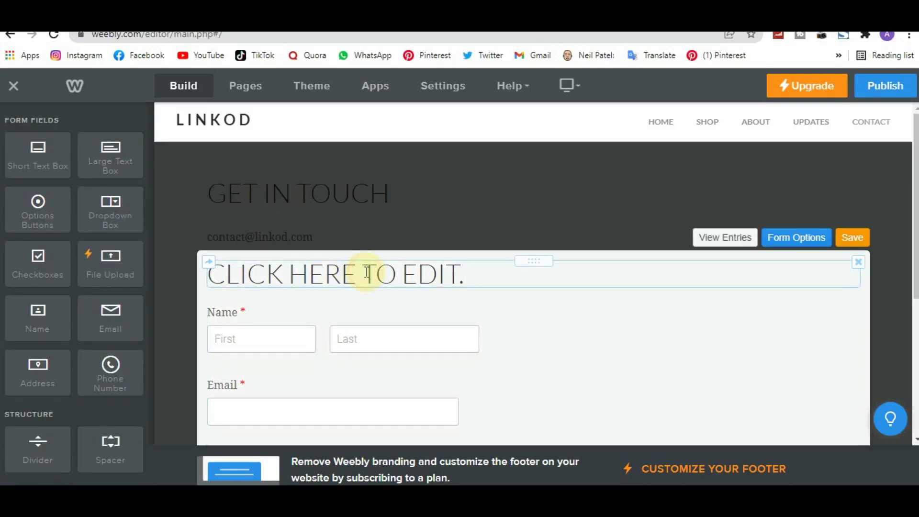
click(457, 286)
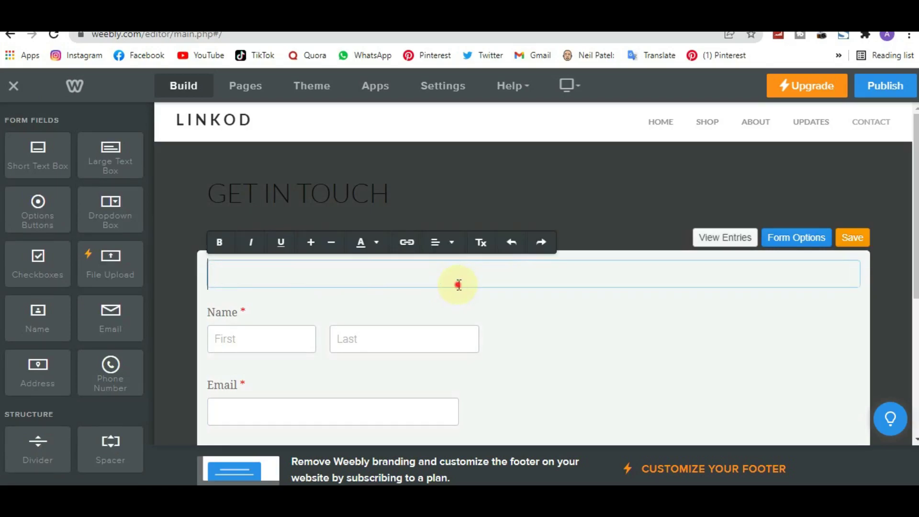
text(SEND U)
text(S A MESS)
text(AE)
text(GE)
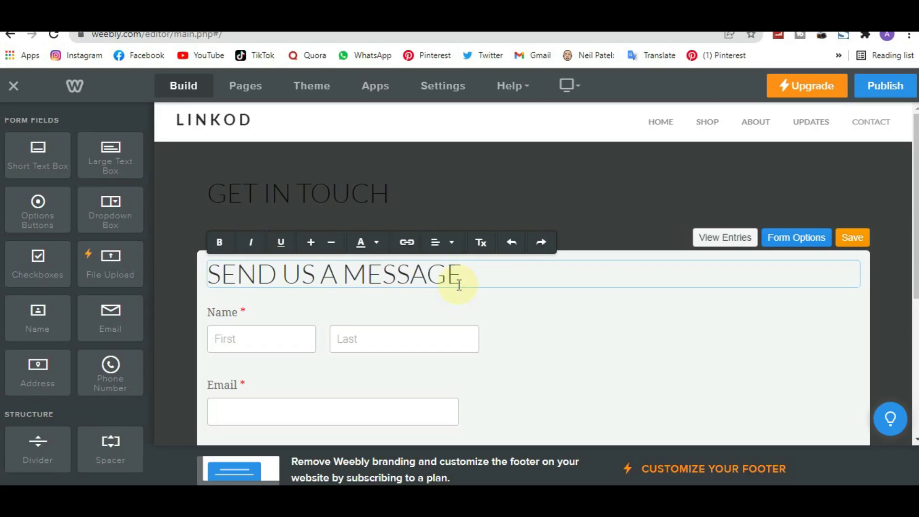
click(500, 315)
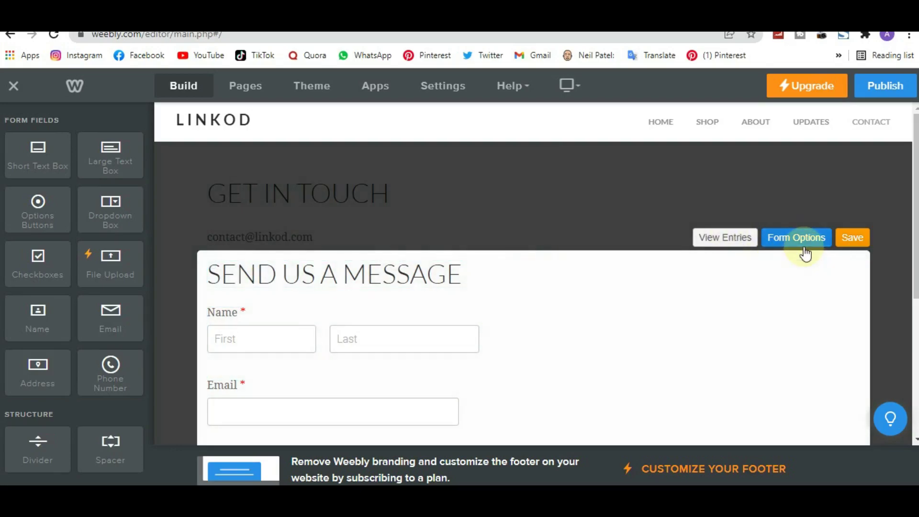
Save the contact form, dismiss the promotion popup, and return to the Shop page.
click(844, 238)
scroll(845, 235, down, 5)
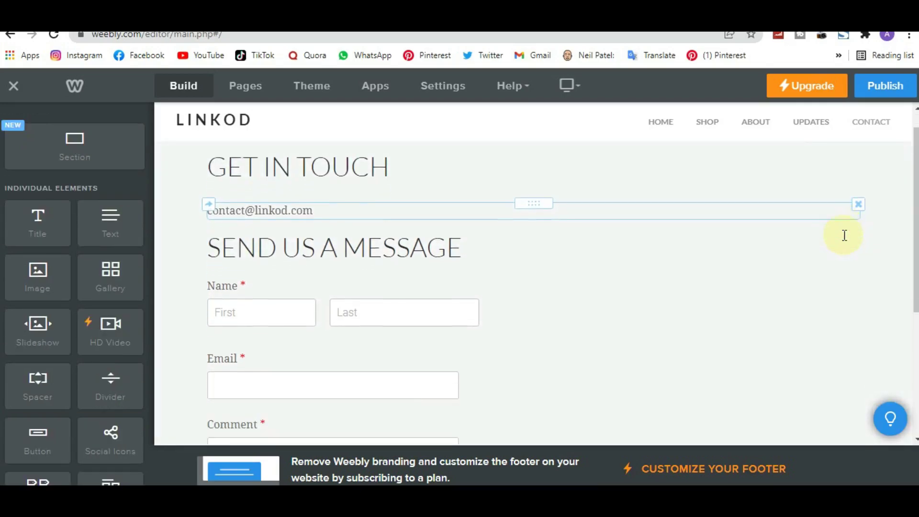
scroll(843, 236, up, 5)
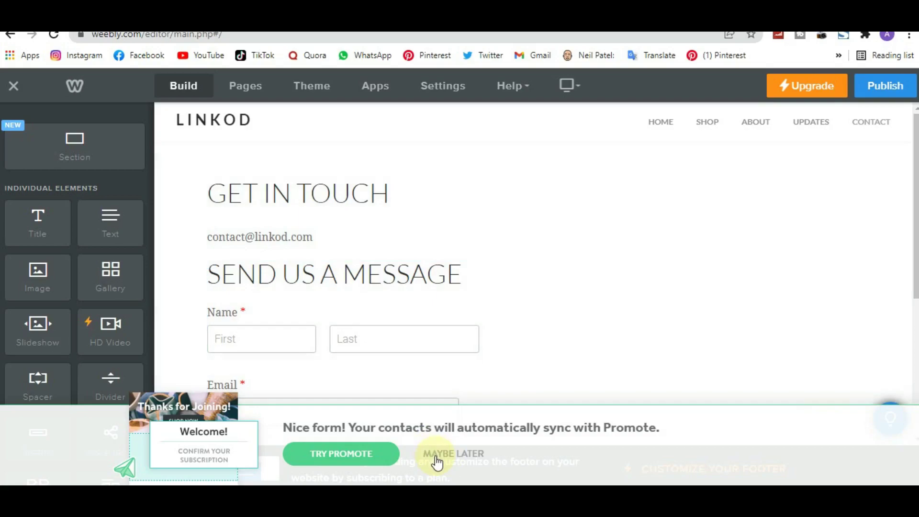
click(435, 459)
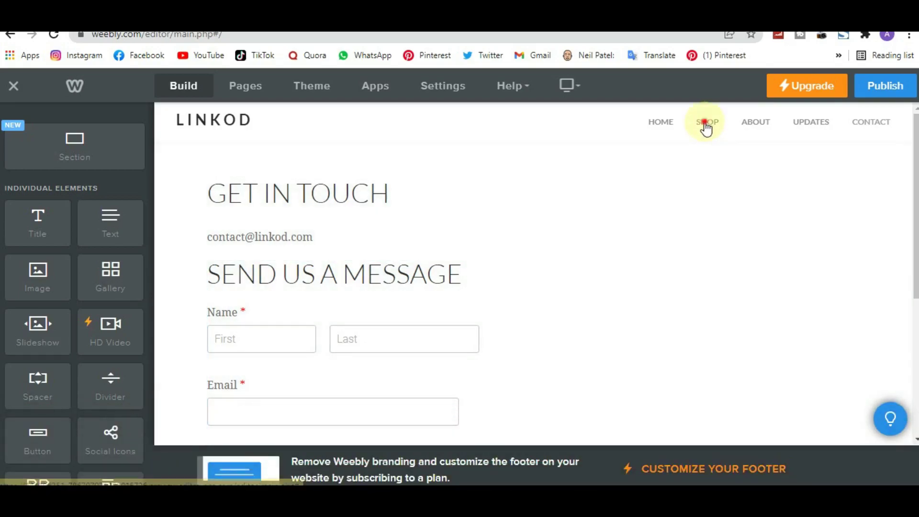
click(706, 125)
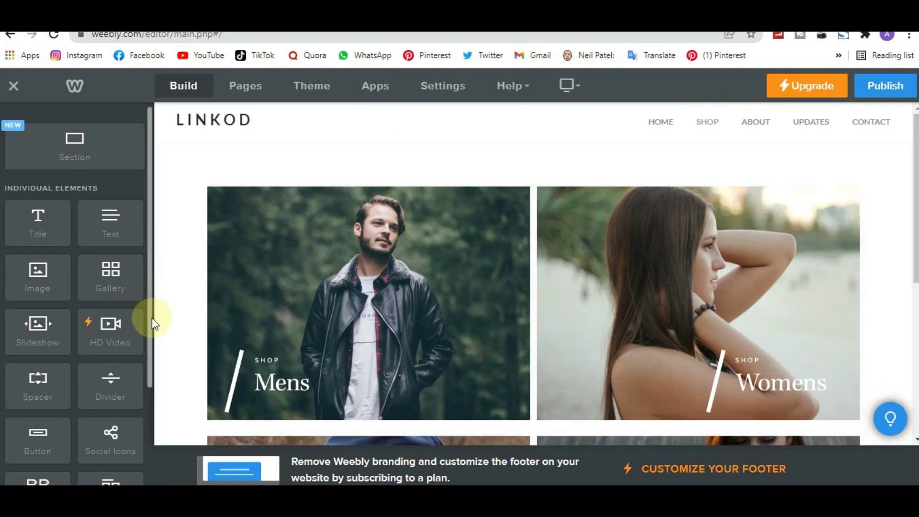
drag(151, 322, 150, 436)
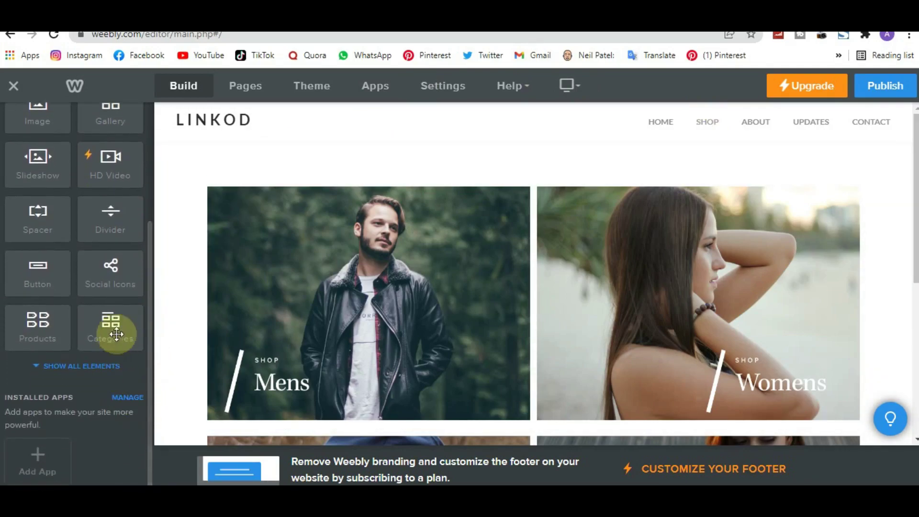
drag(114, 281, 665, 184)
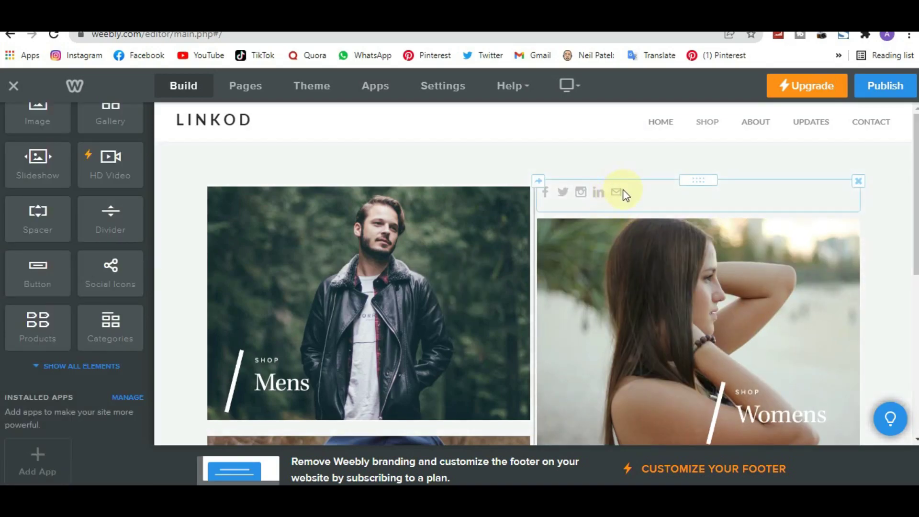
click(858, 181)
click(844, 266)
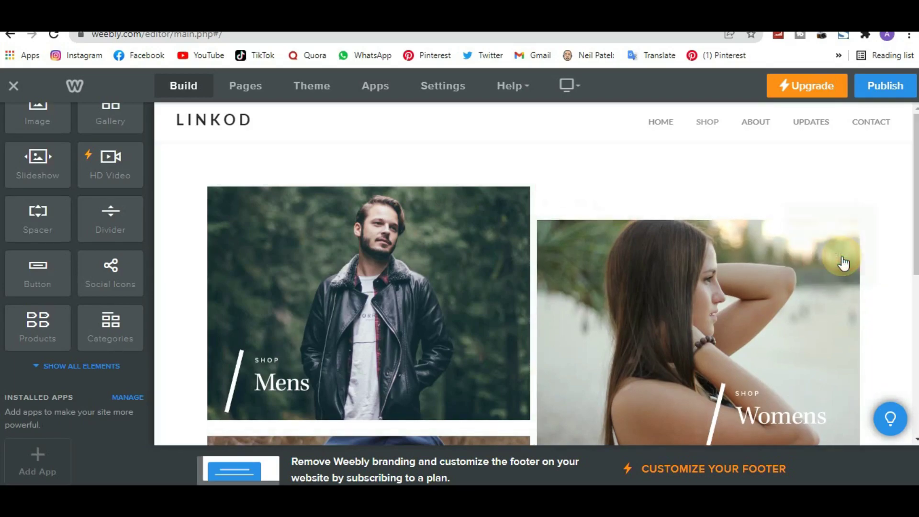
drag(915, 256, 913, 479)
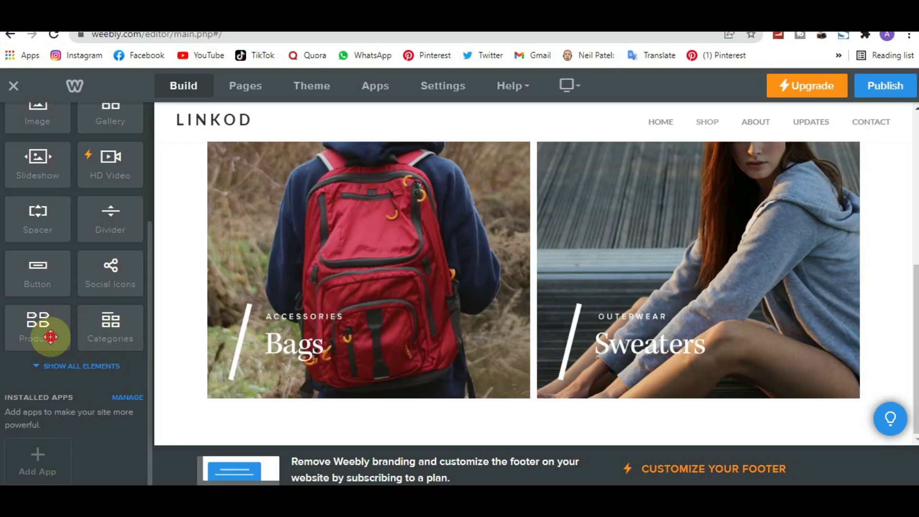
drag(50, 337, 537, 409)
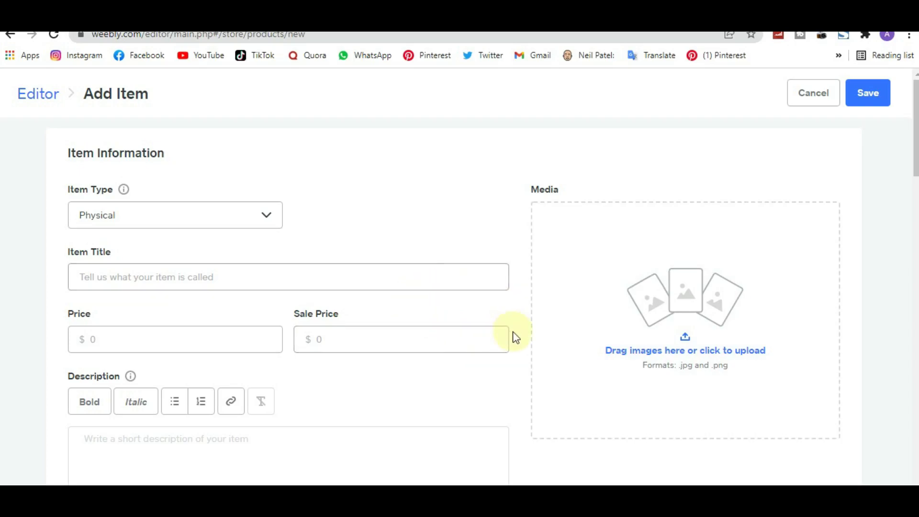
Enter the product title 'shoe', price 200.00, sale price 150.00 and a short description.
click(292, 281)
text(shoe)
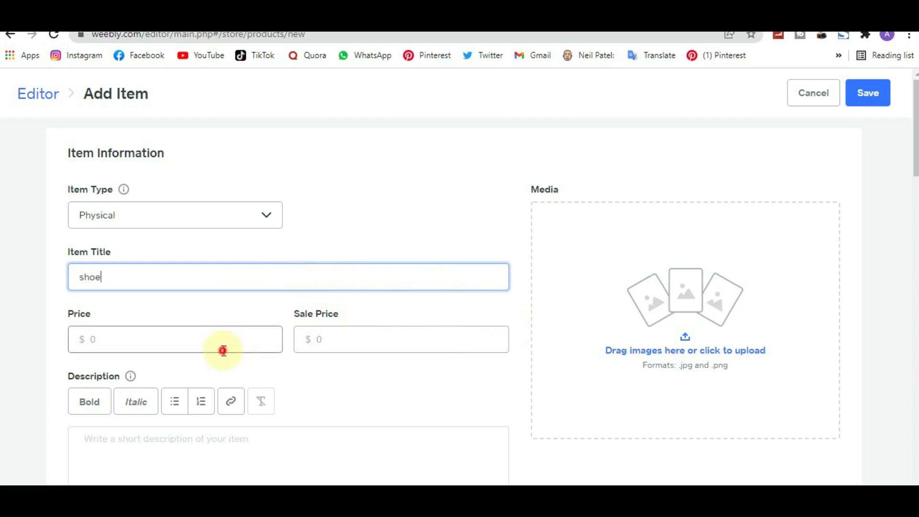
click(223, 350)
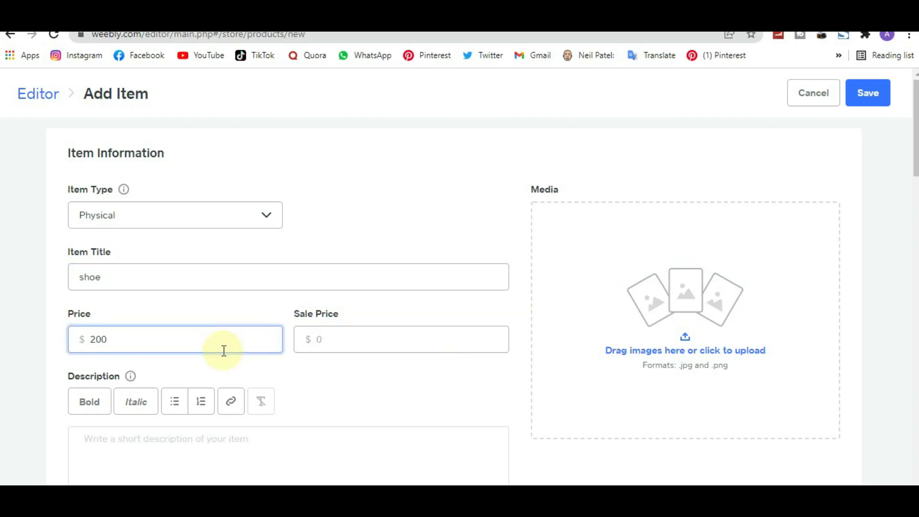
click(309, 335)
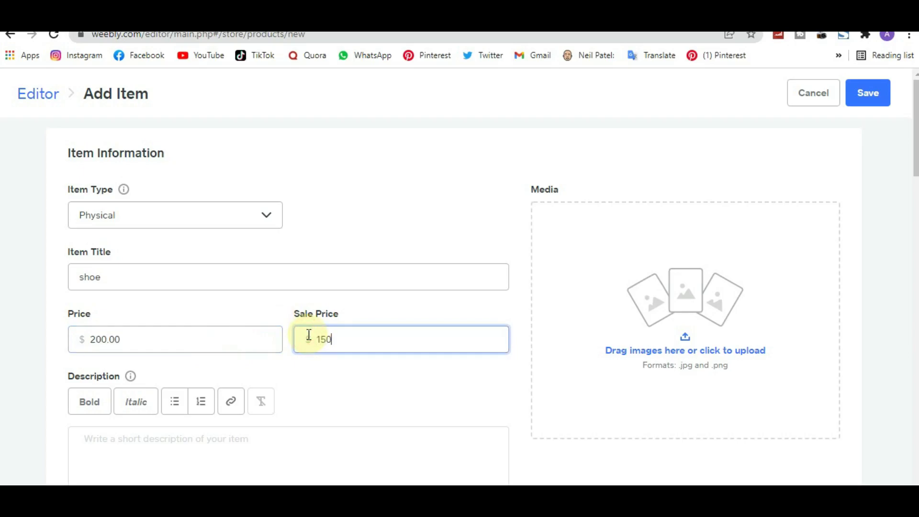
click(407, 402)
scroll(407, 402, down, 2)
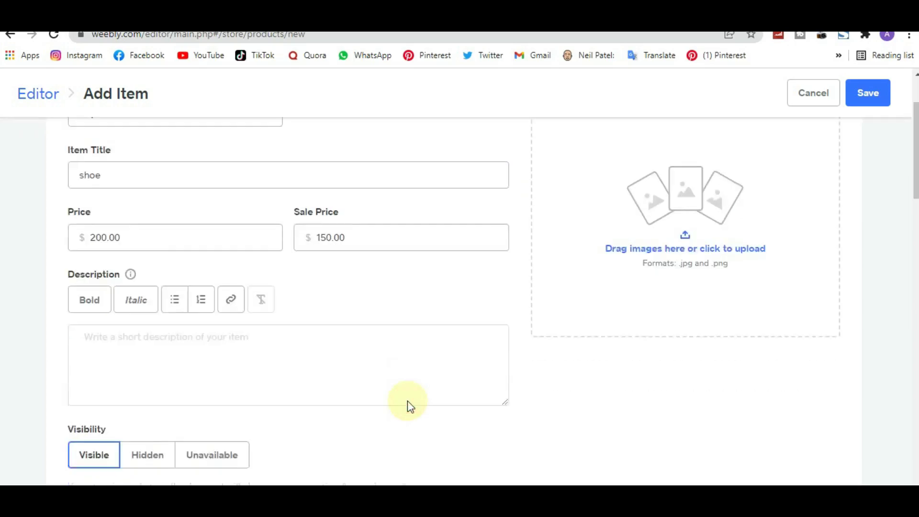
scroll(407, 401, down, 2)
click(293, 258)
text(shoe is...)
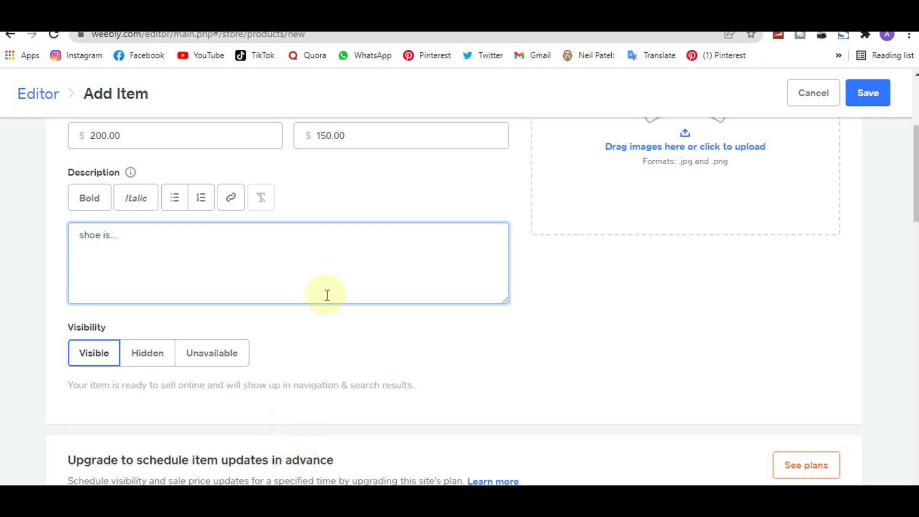
scroll(326, 297, up, 4)
Upload android-chrome-192x192 from the favicon_io folder as the product image and save the shoe.
click(667, 346)
double_click(268, 197)
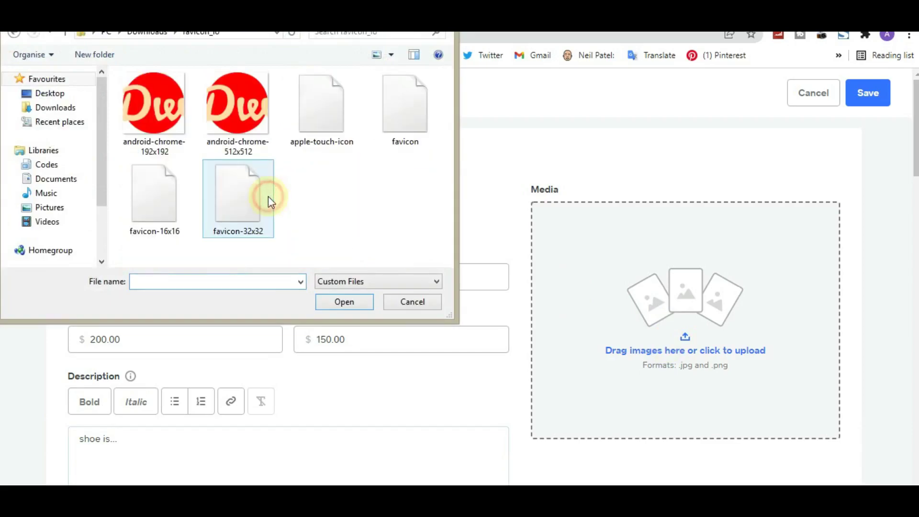
click(184, 122)
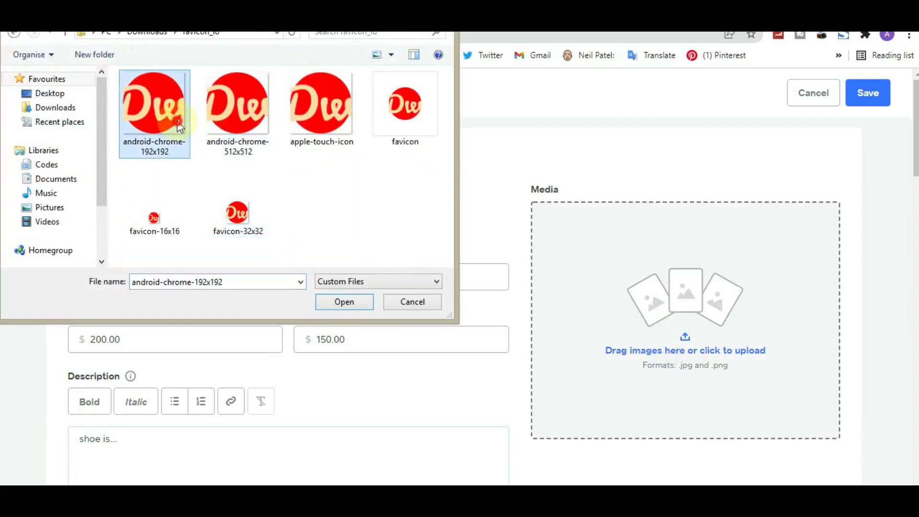
click(331, 303)
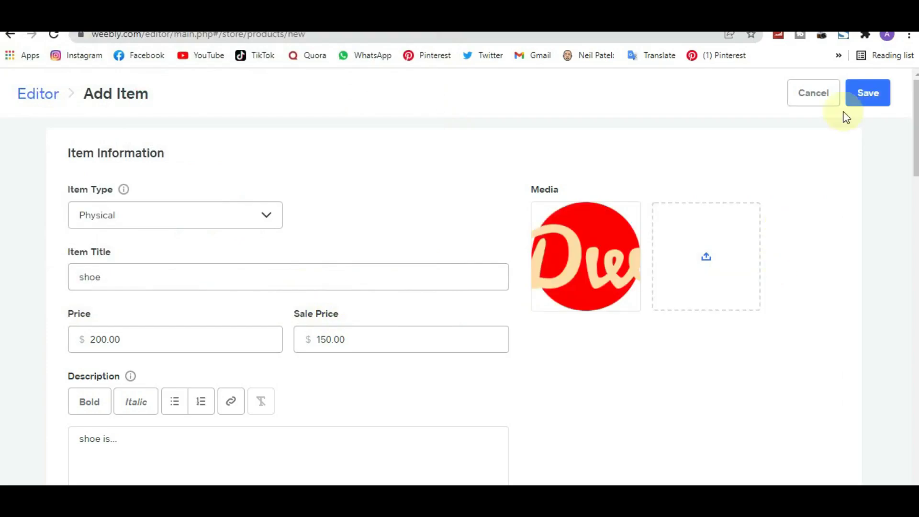
click(858, 91)
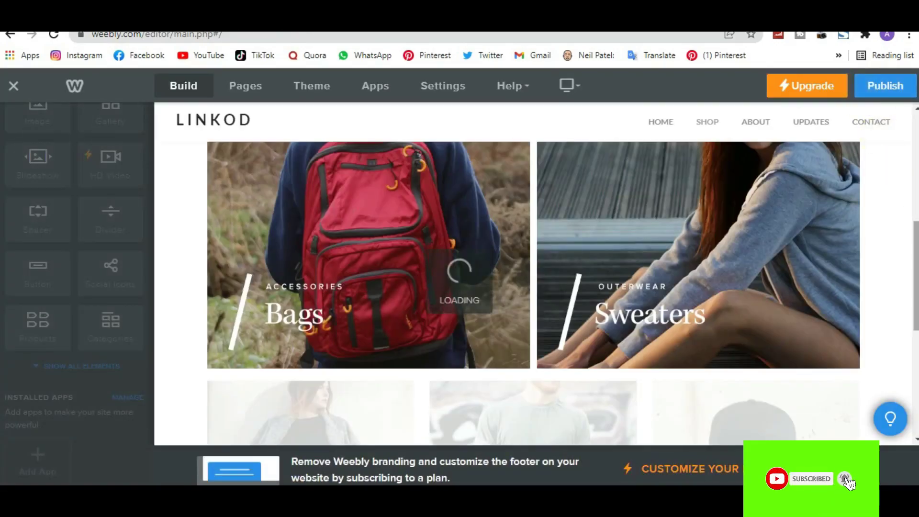
scroll(533, 293, down, 4)
scroll(534, 293, down, 3)
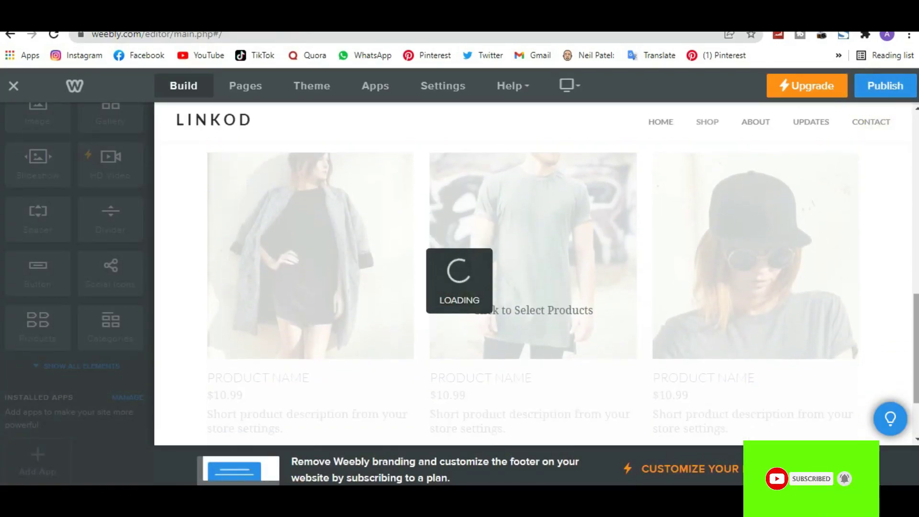
scroll(903, 277, up, 5)
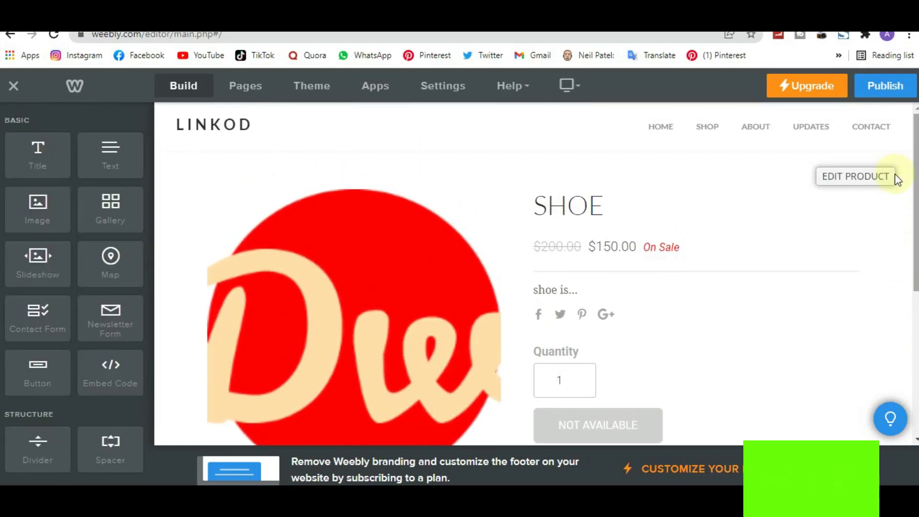
scroll(902, 268, down, 5)
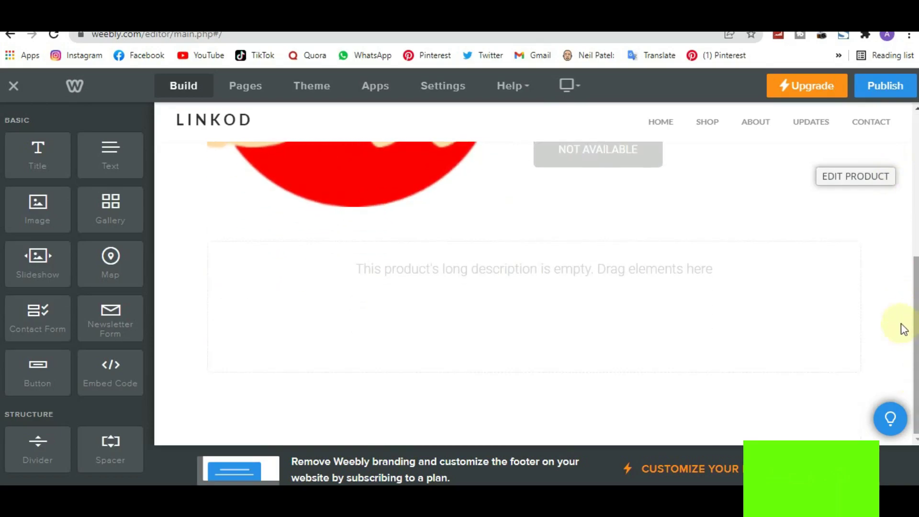
scroll(895, 268, up, 4)
scroll(887, 201, up, 1)
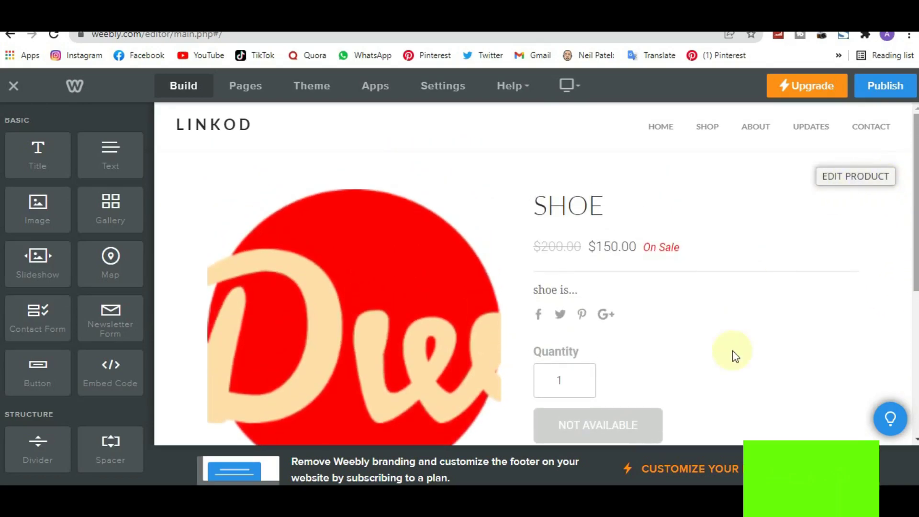
click(715, 133)
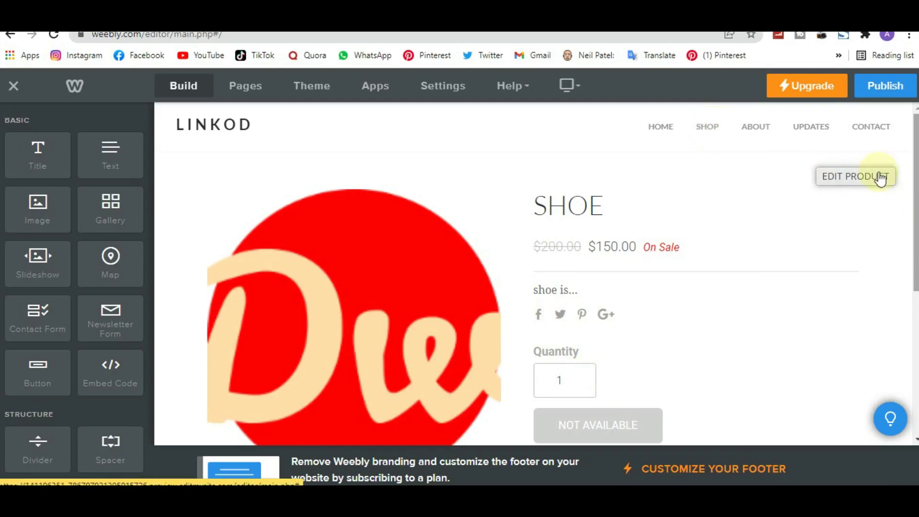
drag(914, 201, 915, 435)
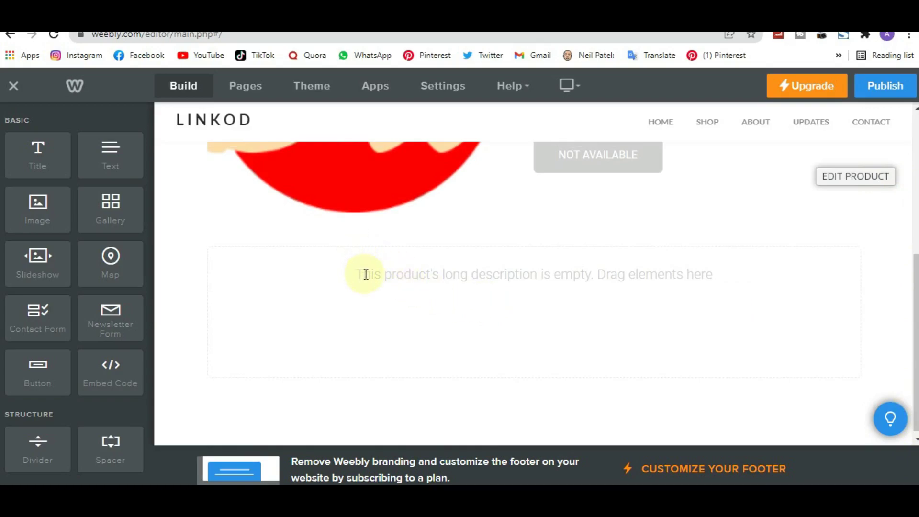
drag(361, 276, 751, 274)
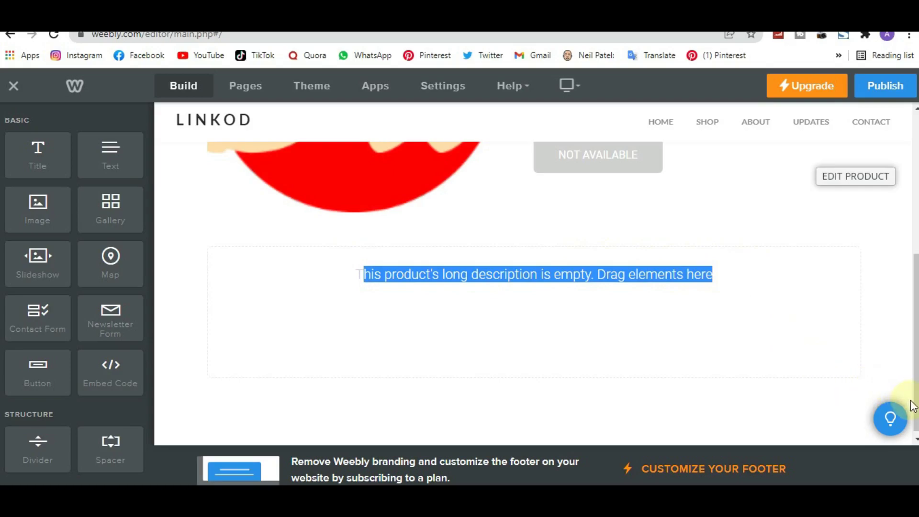
scroll(905, 219, up, 5)
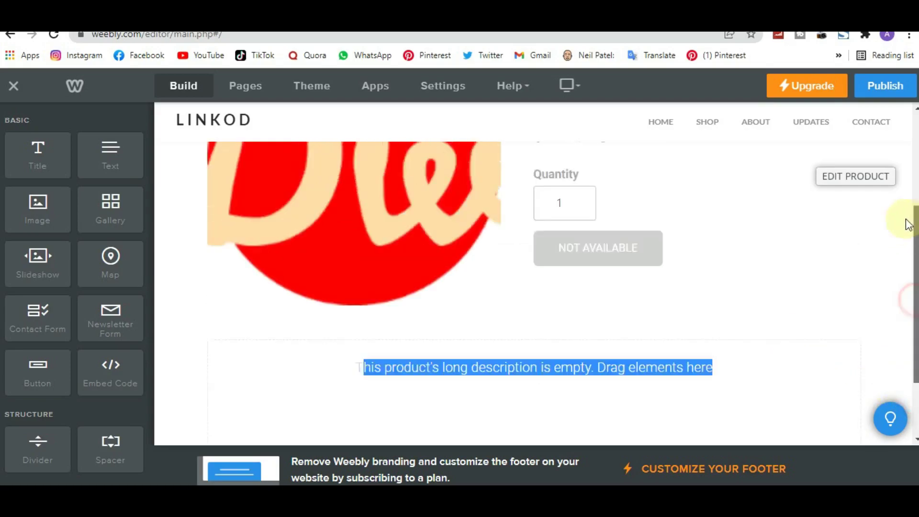
click(659, 120)
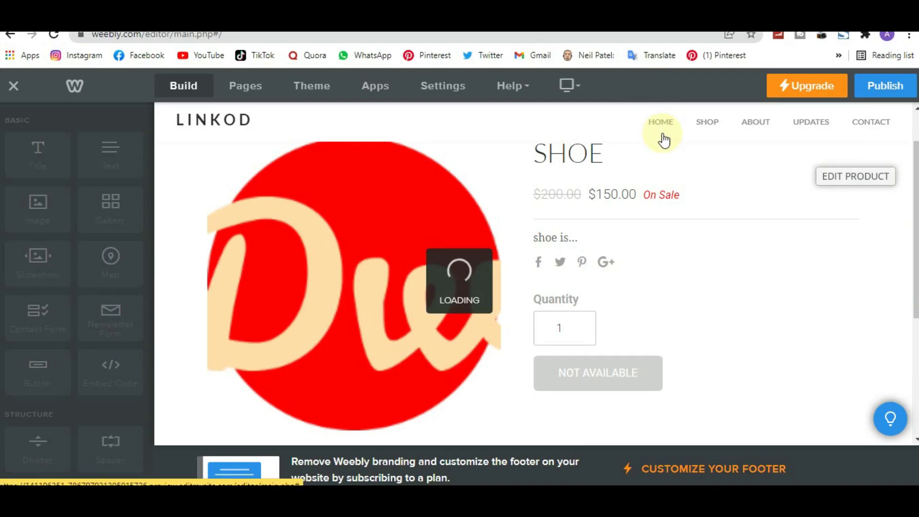
Publish the LINKOD site and view the live linkodd.weebly.com home page in a new tab.
click(378, 99)
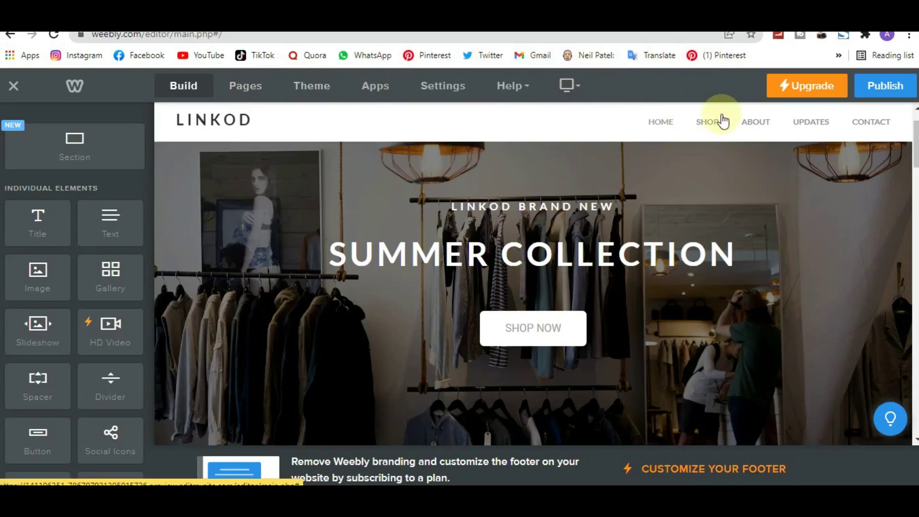
click(875, 93)
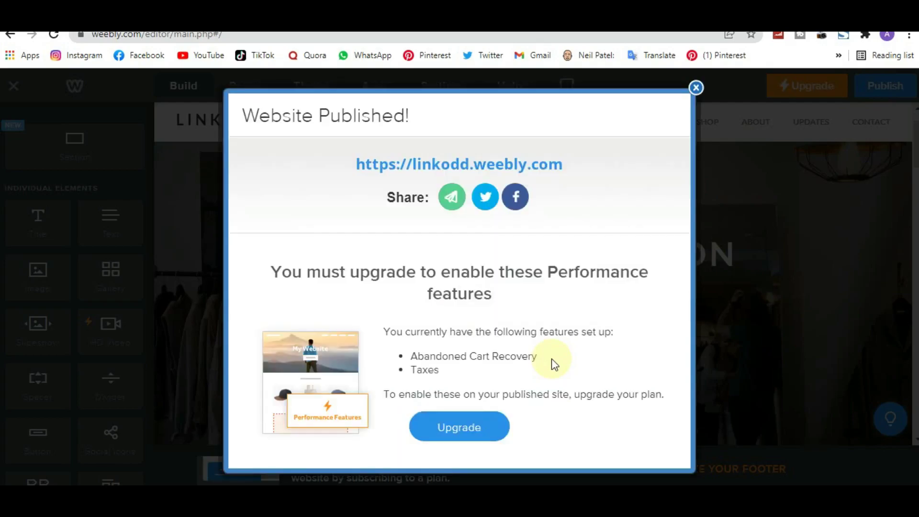
right_click(498, 165)
click(507, 170)
key(ctrl+Tab)
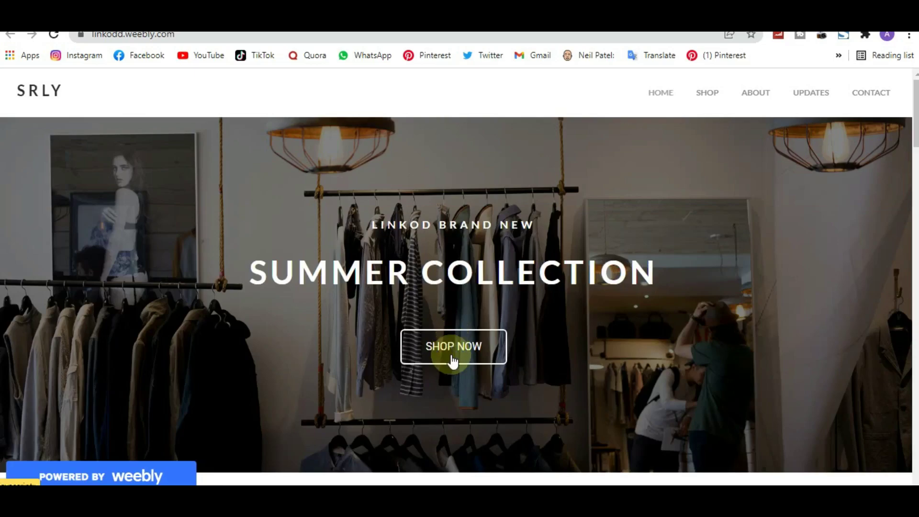
Go to the live shop page, copy its shop.html address, and close the tab to return to the editor.
scroll(451, 354, down, 7)
scroll(451, 354, up, 7)
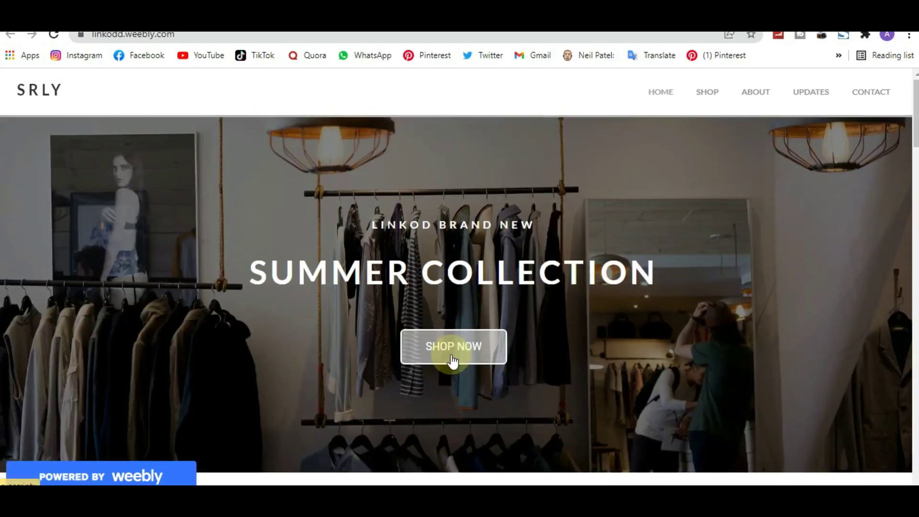
click(703, 104)
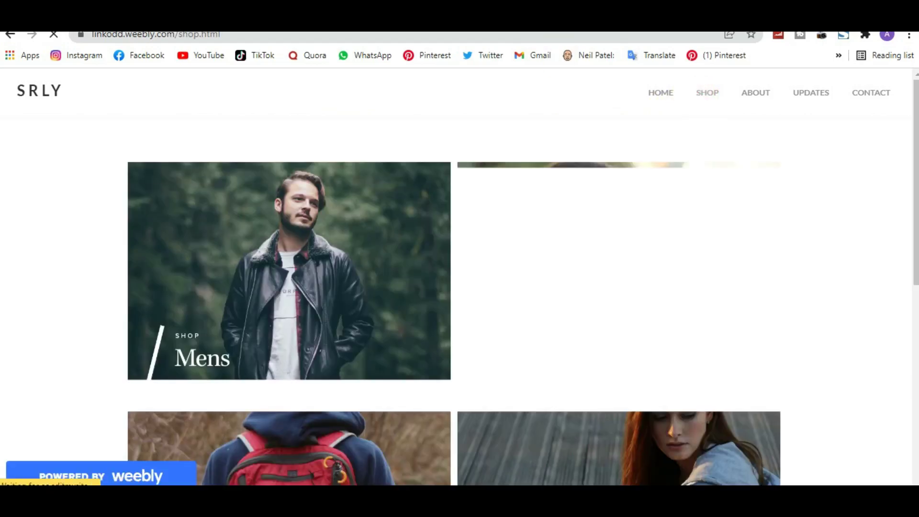
click(358, 38)
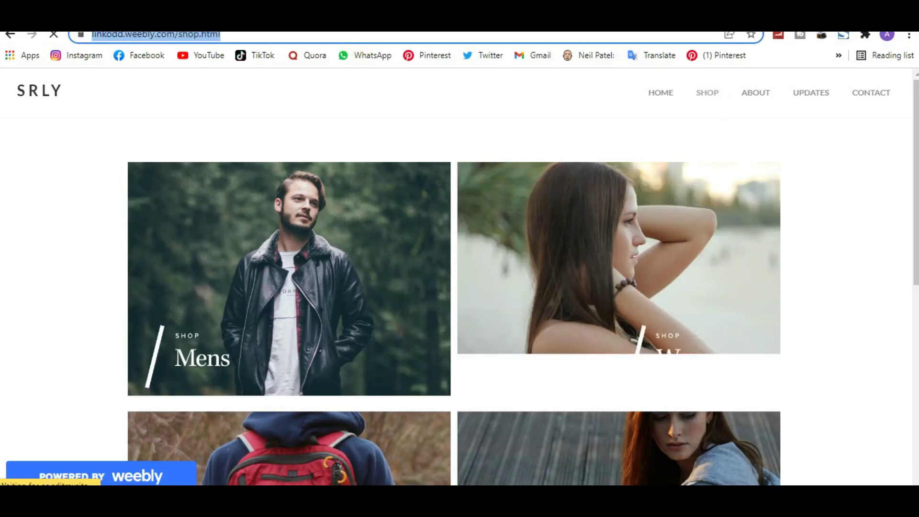
key(ctrl+w)
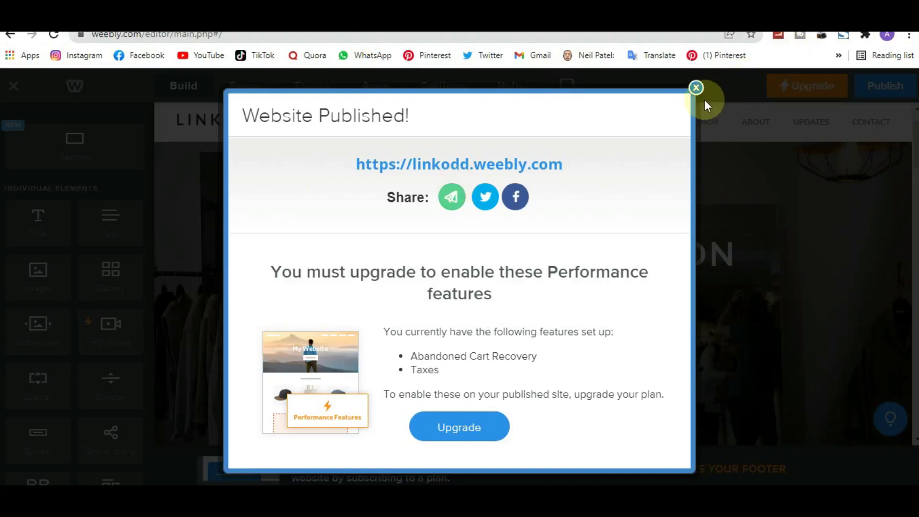
Set the SHOP NOW button's link to the pasted shop.html URL with Open in new window unchecked.
click(696, 88)
click(540, 323)
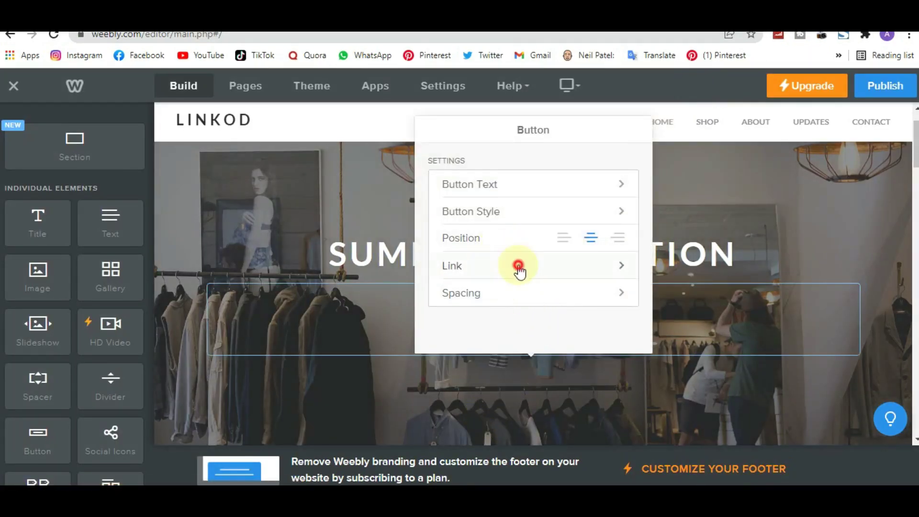
click(519, 268)
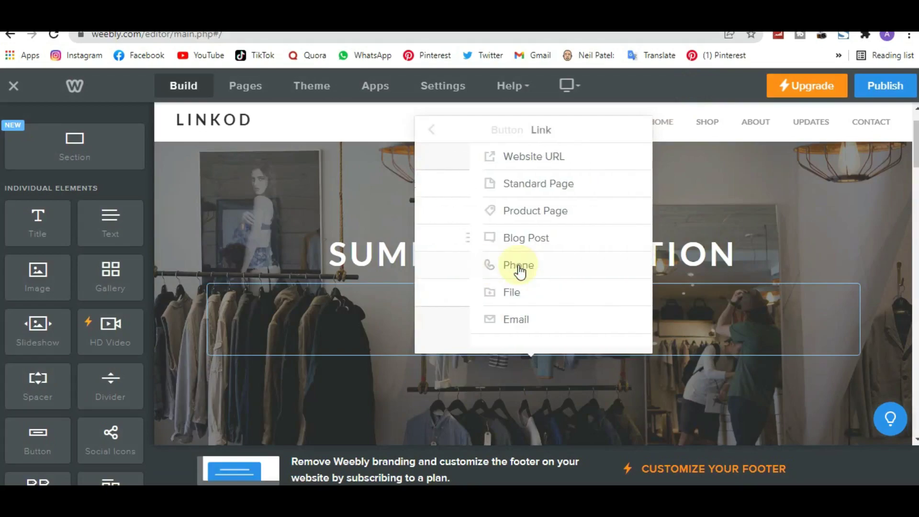
click(498, 160)
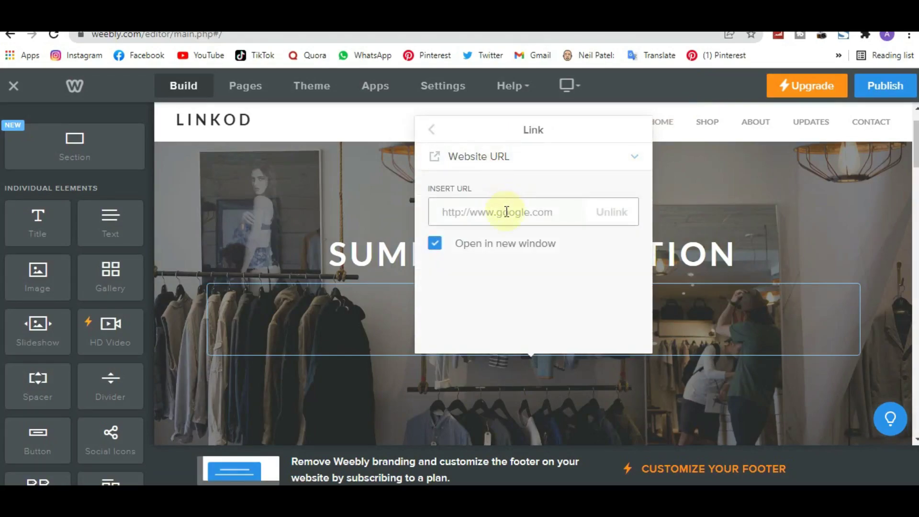
key(ctrl+v)
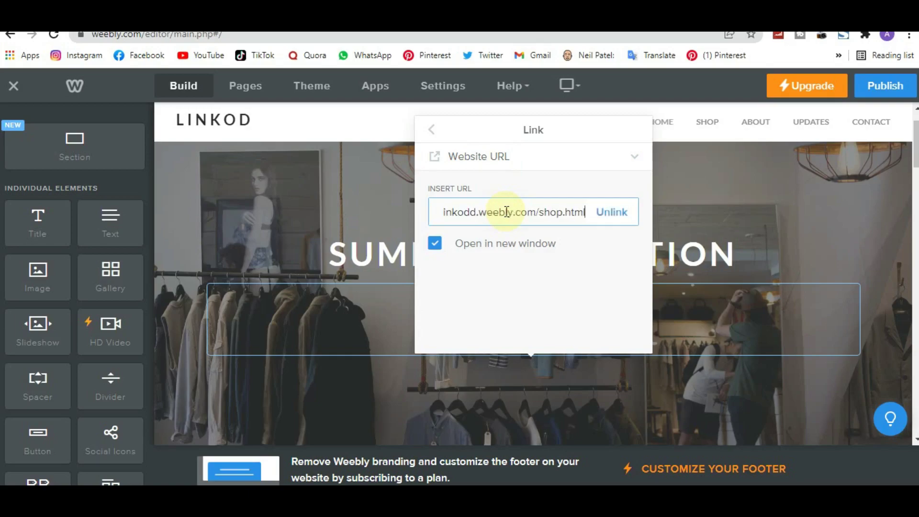
click(435, 245)
click(636, 163)
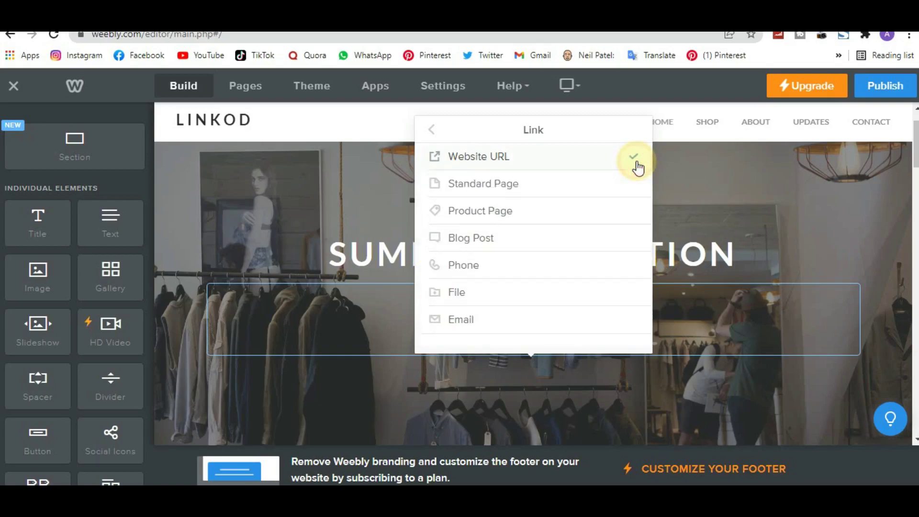
click(432, 127)
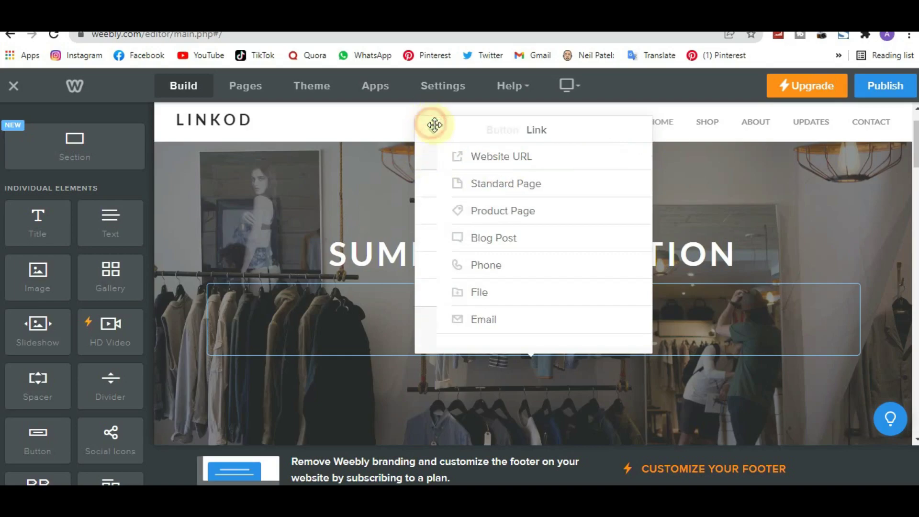
click(755, 196)
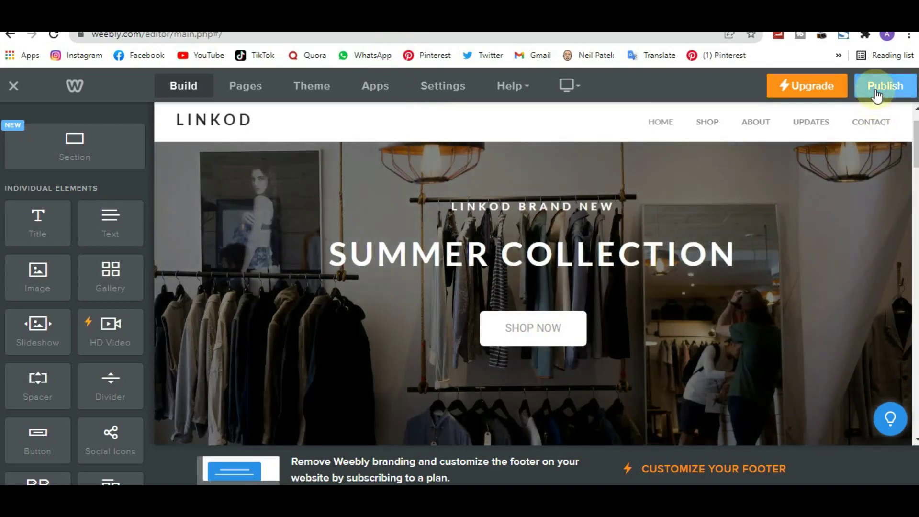
Republish the site with the new button link and open the live HOME page.
click(883, 87)
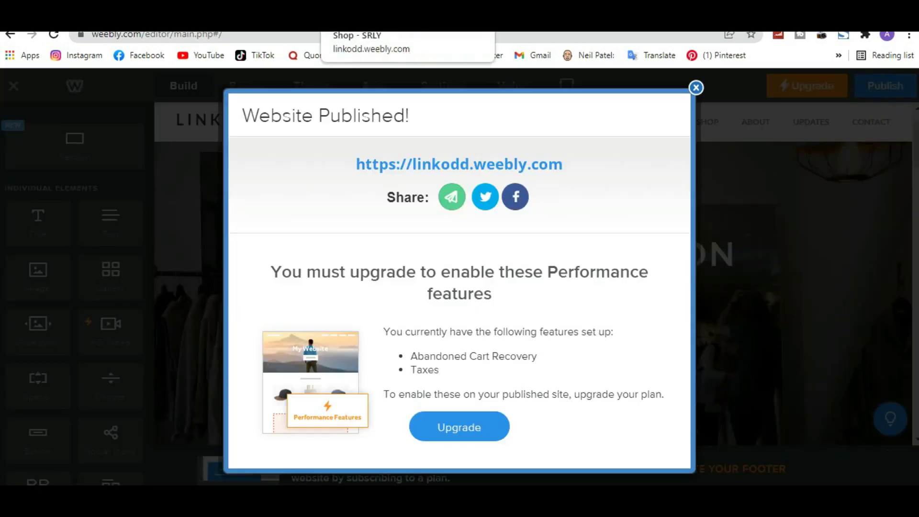
click(373, 21)
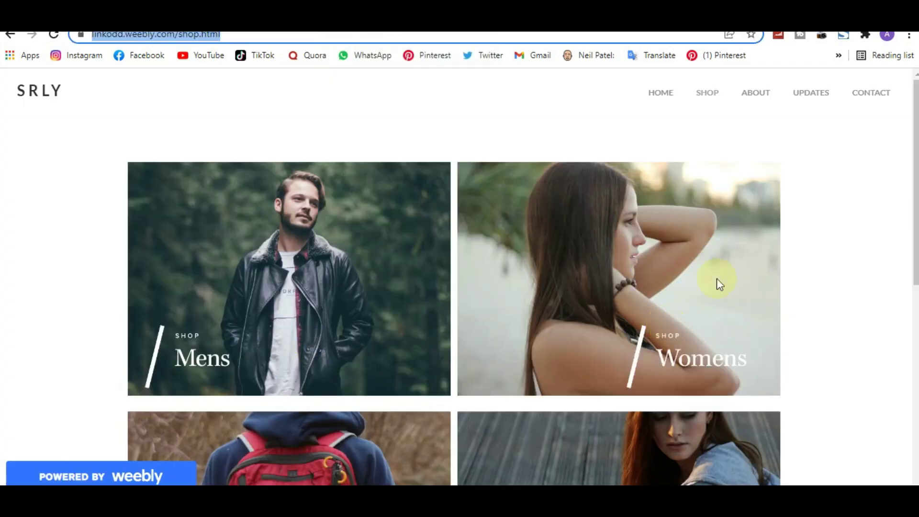
click(654, 92)
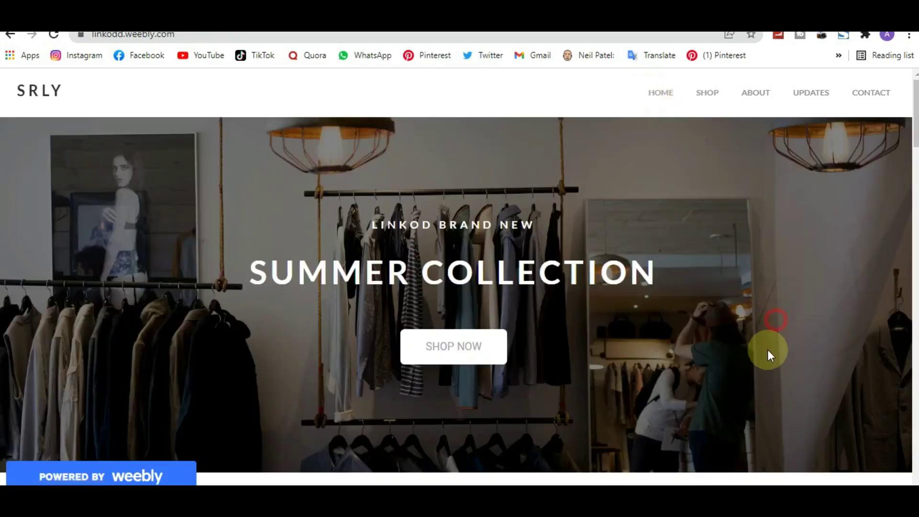
drag(768, 354, 762, 406)
scroll(763, 415, down, 7)
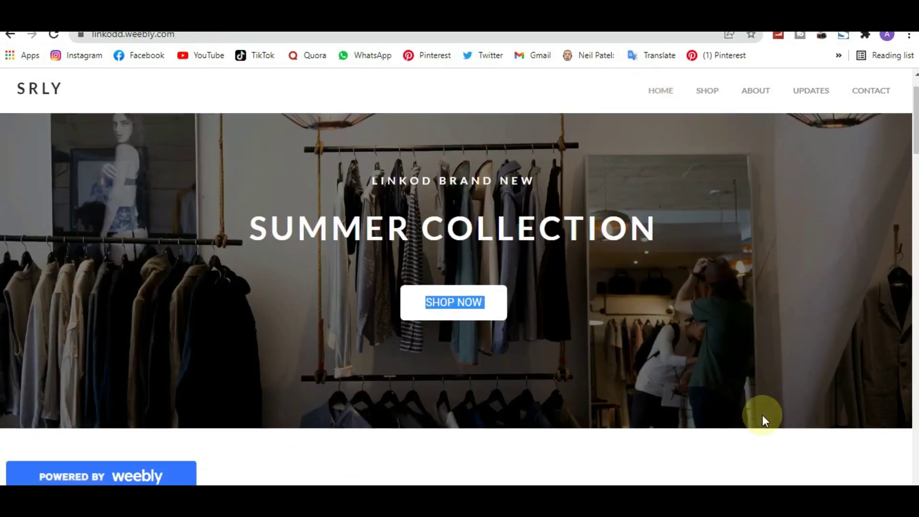
scroll(763, 415, down, 7)
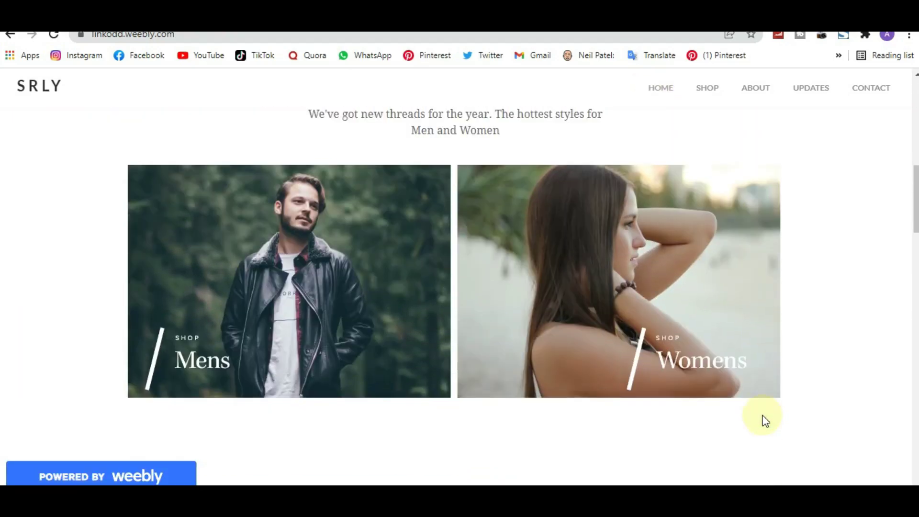
scroll(764, 420, down, 9)
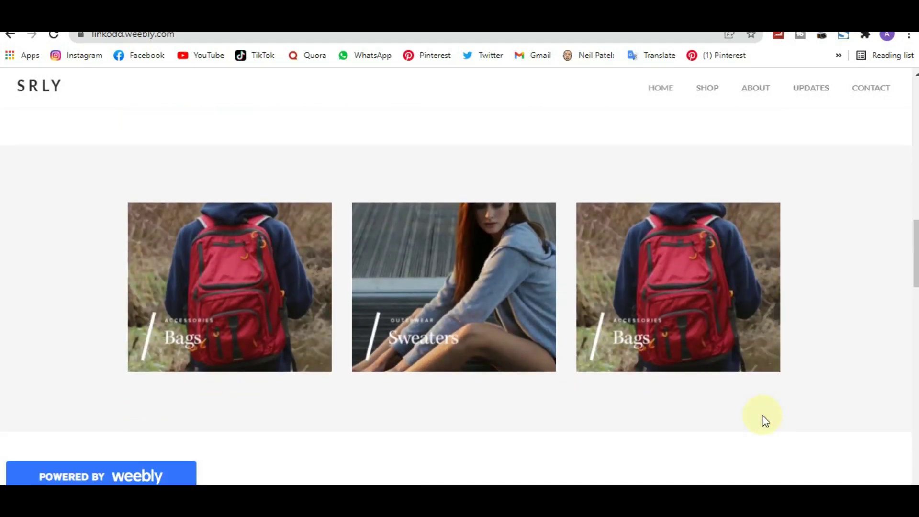
scroll(763, 420, down, 7)
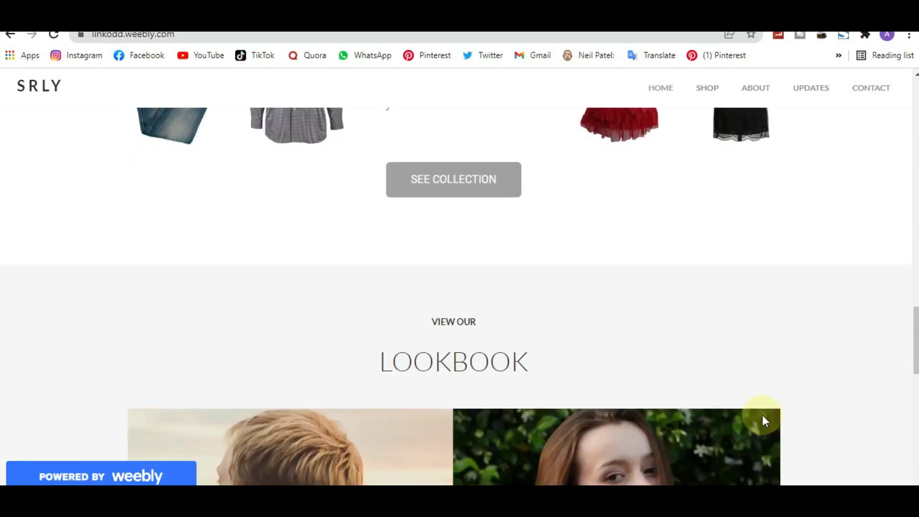
scroll(763, 418, up, 5)
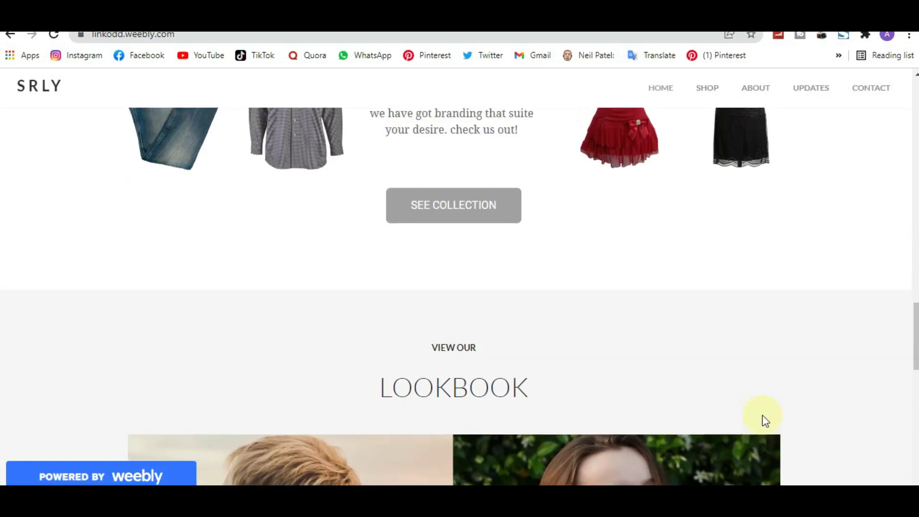
scroll(762, 418, down, 5)
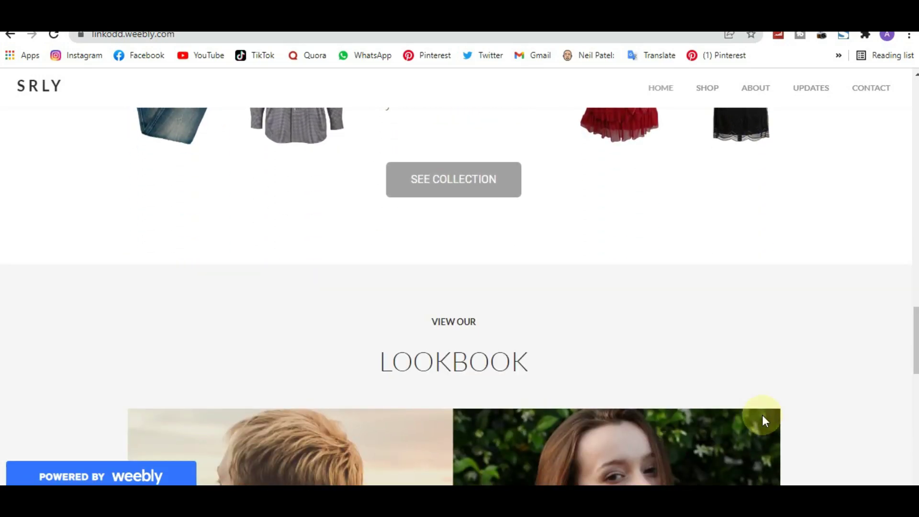
scroll(764, 420, down, 9)
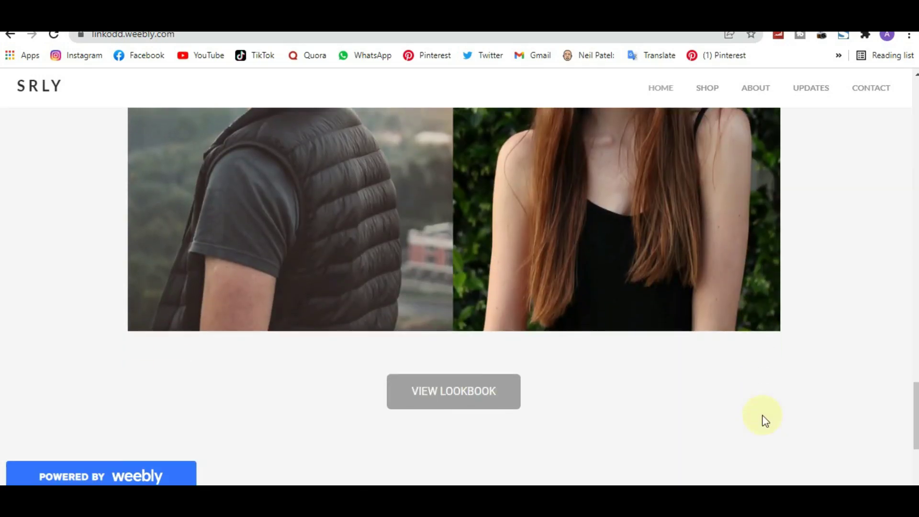
scroll(764, 420, down, 4)
scroll(764, 420, up, 1)
scroll(765, 420, down, 1)
scroll(762, 414, up, 10)
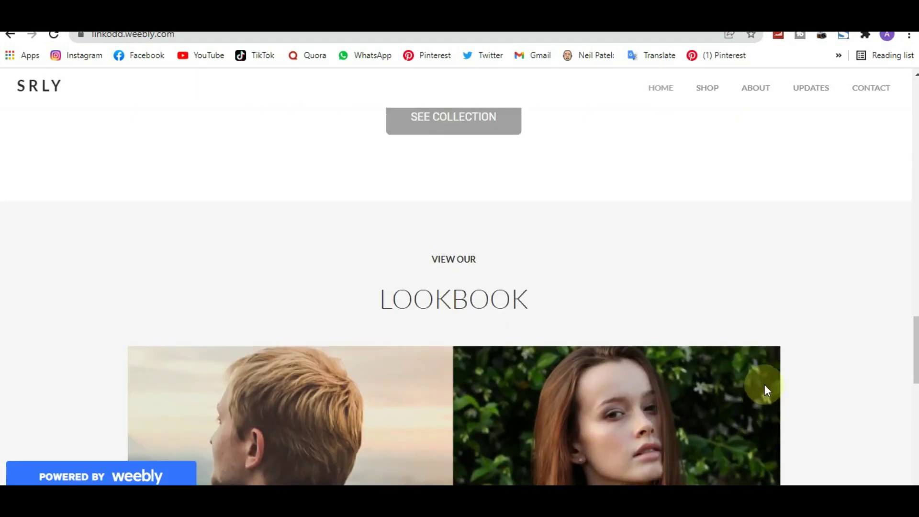
scroll(765, 379, up, 10)
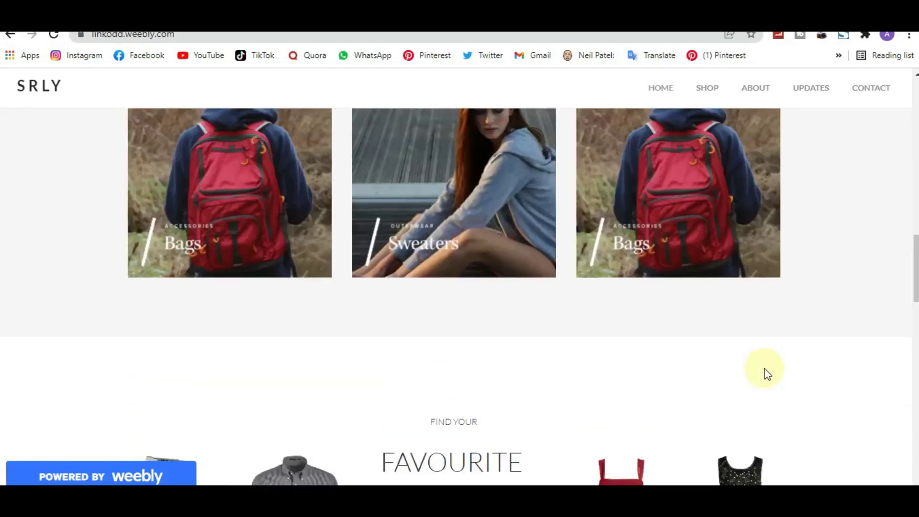
scroll(765, 370, up, 6)
scroll(766, 368, up, 4)
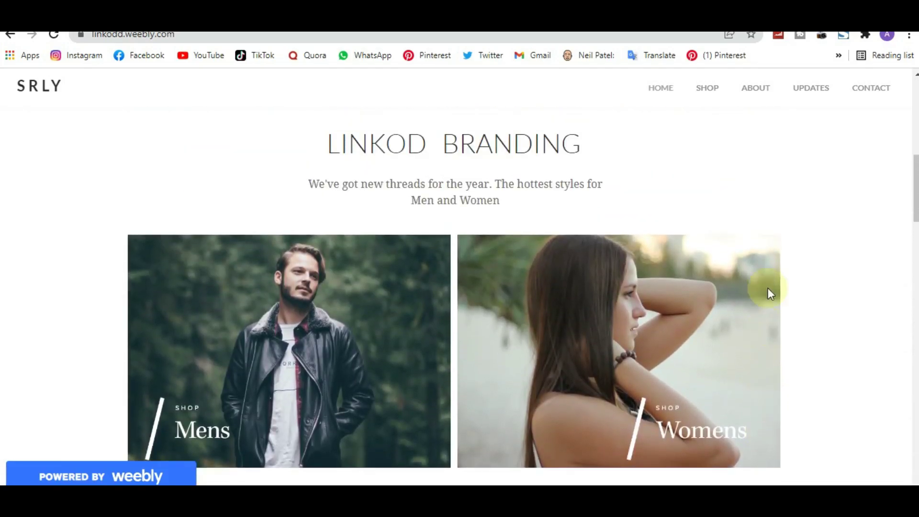
click(815, 90)
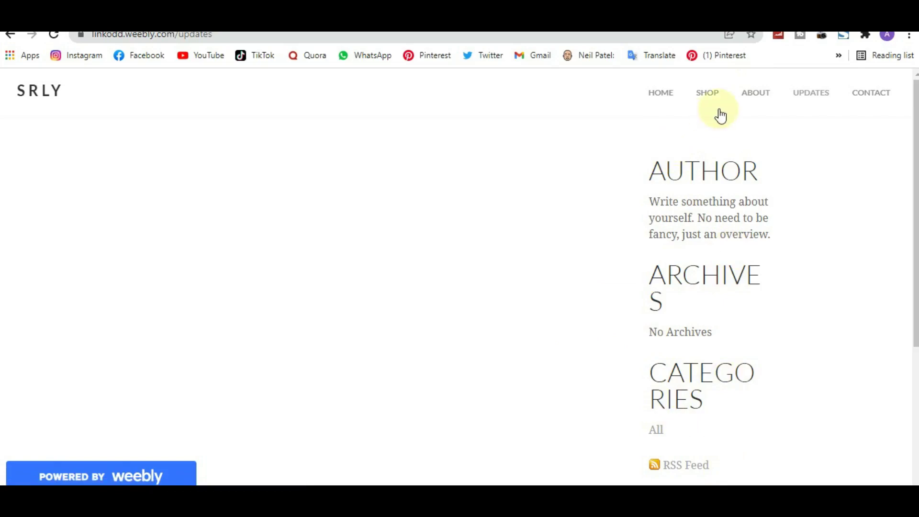
click(670, 104)
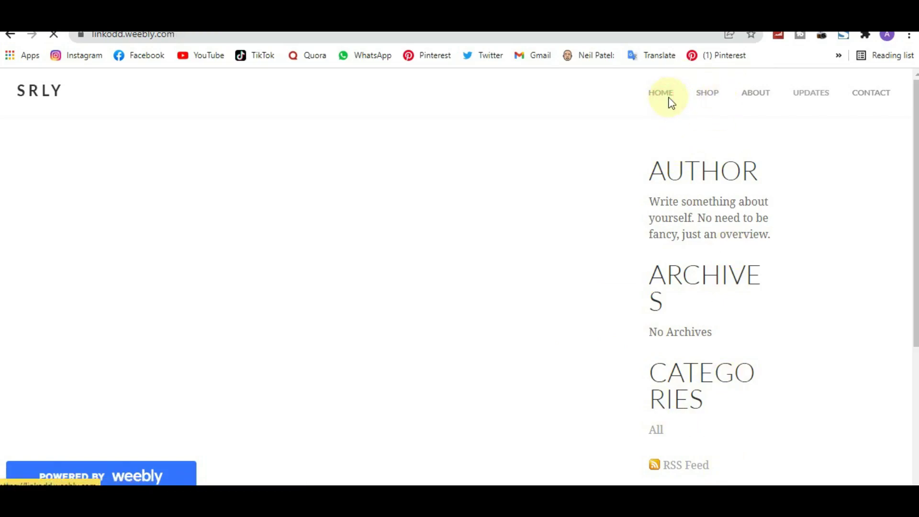